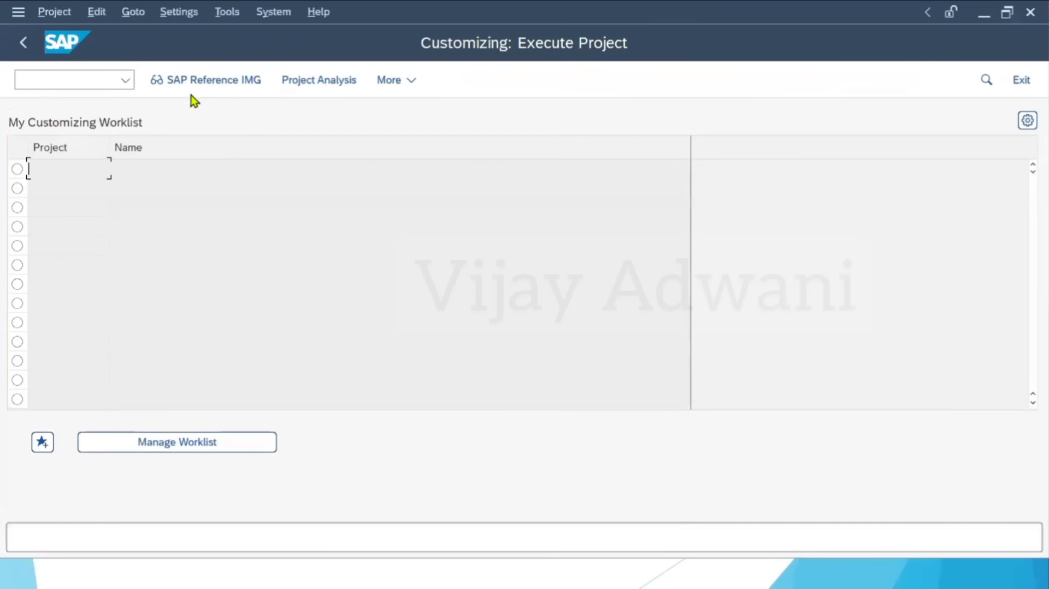
Open the SAP Reference IMG and run transaction /nomwd for valuation area account determination
{"action": "left_click", "coordinate": [192, 84]}
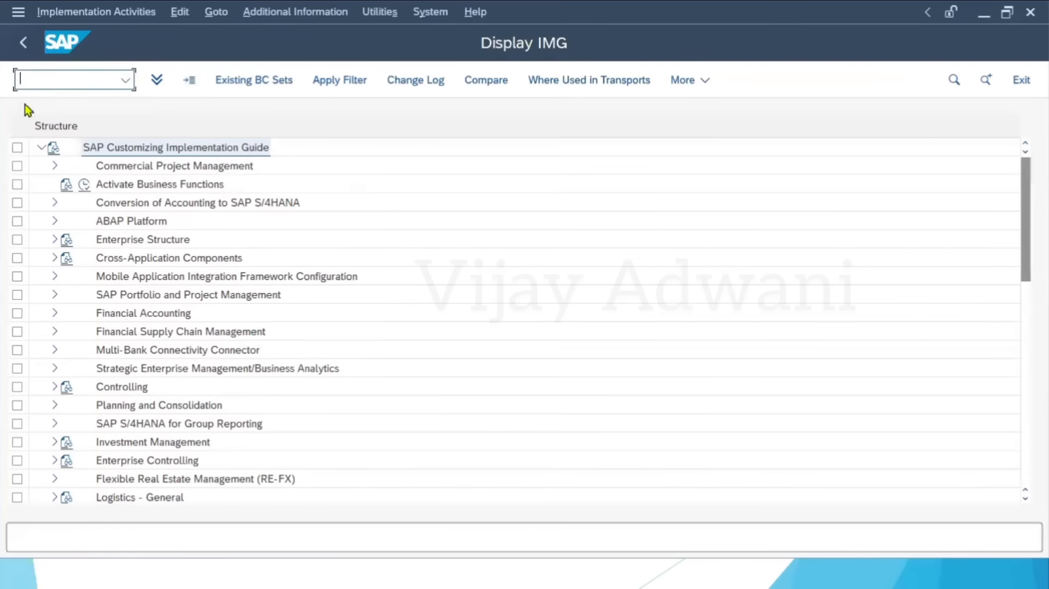
{"action": "type", "text": "/nomwd"}
{"action": "key", "text": "Return"}
Go to valuation area ABB2 in the list and select its valuation grouping code field
{"action": "left_click", "coordinate": [328, 490]}
{"action": "type", "text": "abb"}
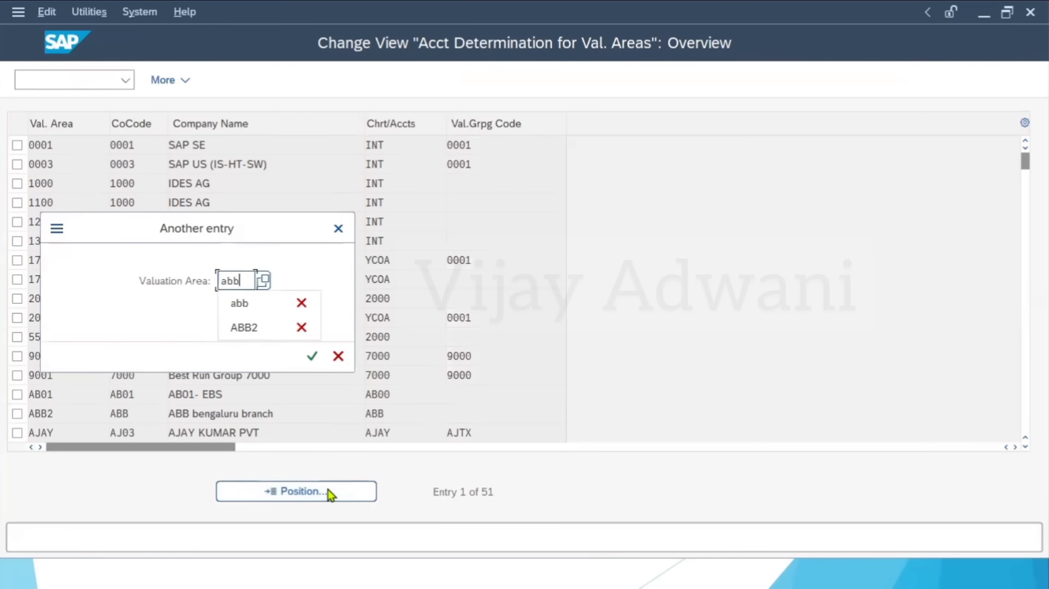
{"action": "key", "text": "Down"}
{"action": "key", "text": "Down"}
{"action": "key", "text": "Return"}
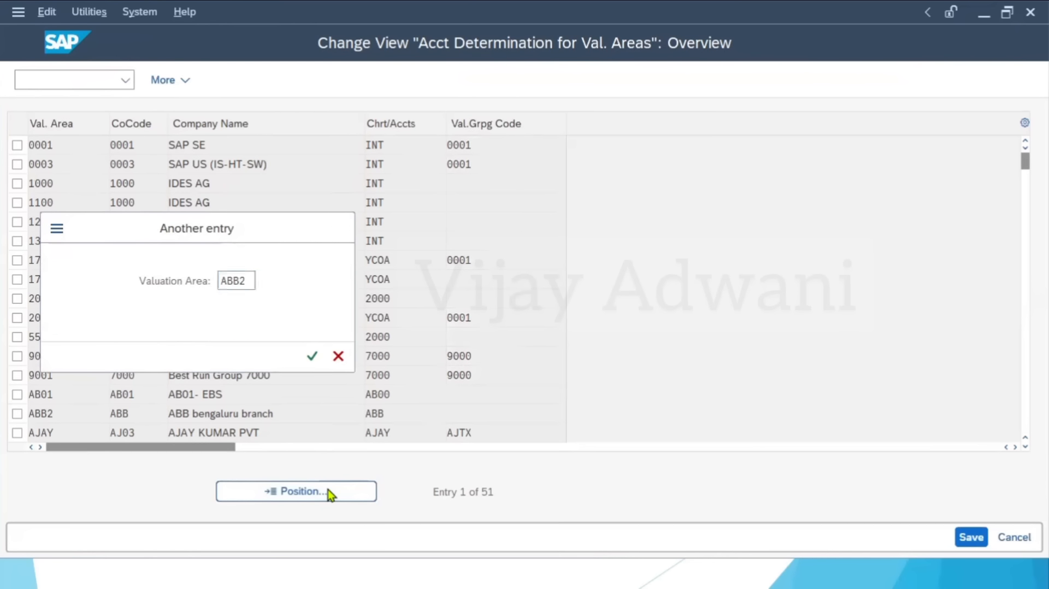
{"action": "key", "text": "Return"}
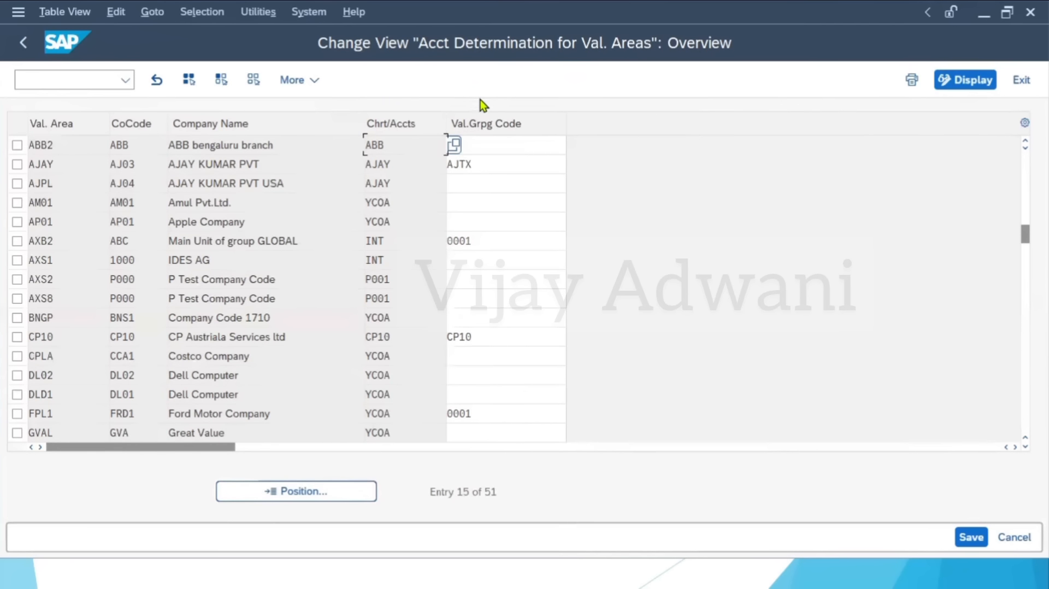
{"action": "left_click", "coordinate": [482, 146]}
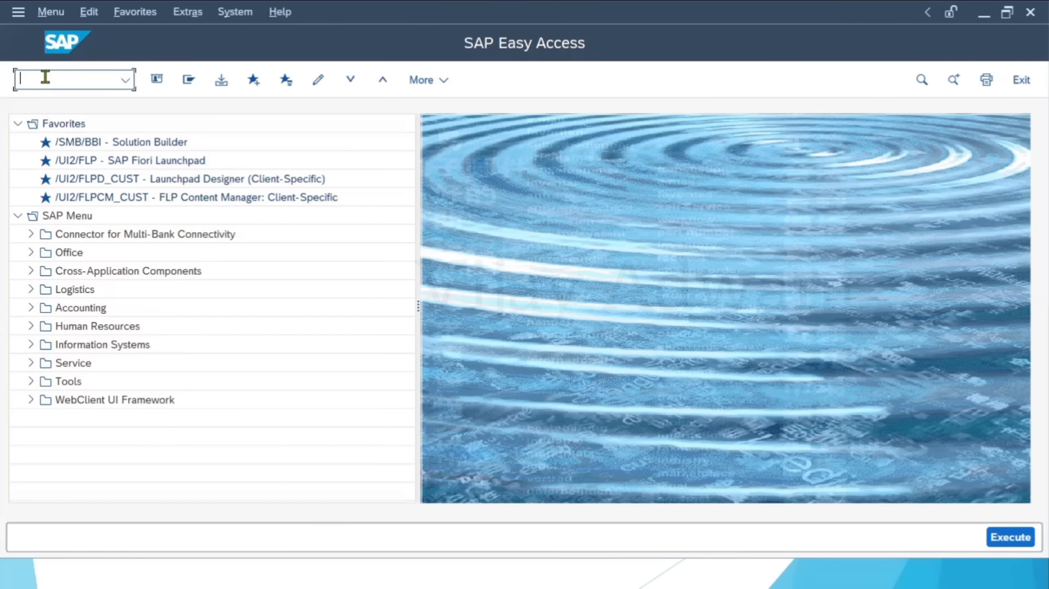
Run transaction /NOMSK and open the valuation class maintenance view
{"action": "type", "text": "/N"}
{"action": "type", "text": "W"}
{"action": "key", "text": "BackSpace"}
{"action": "type", "text": "OMSK"}
{"action": "key", "text": "Return"}
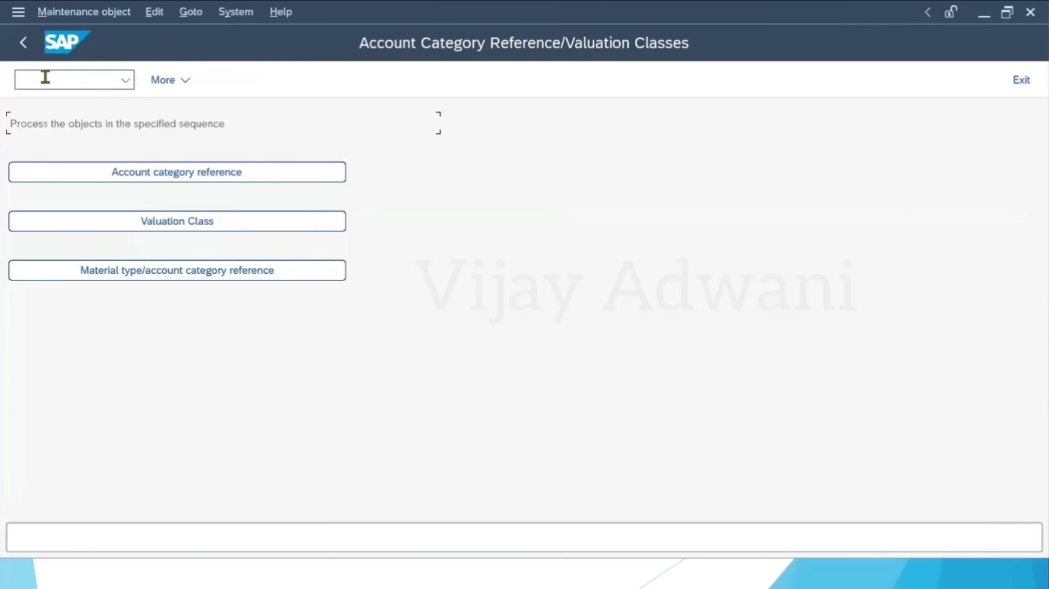
{"action": "left_click", "coordinate": [159, 229]}
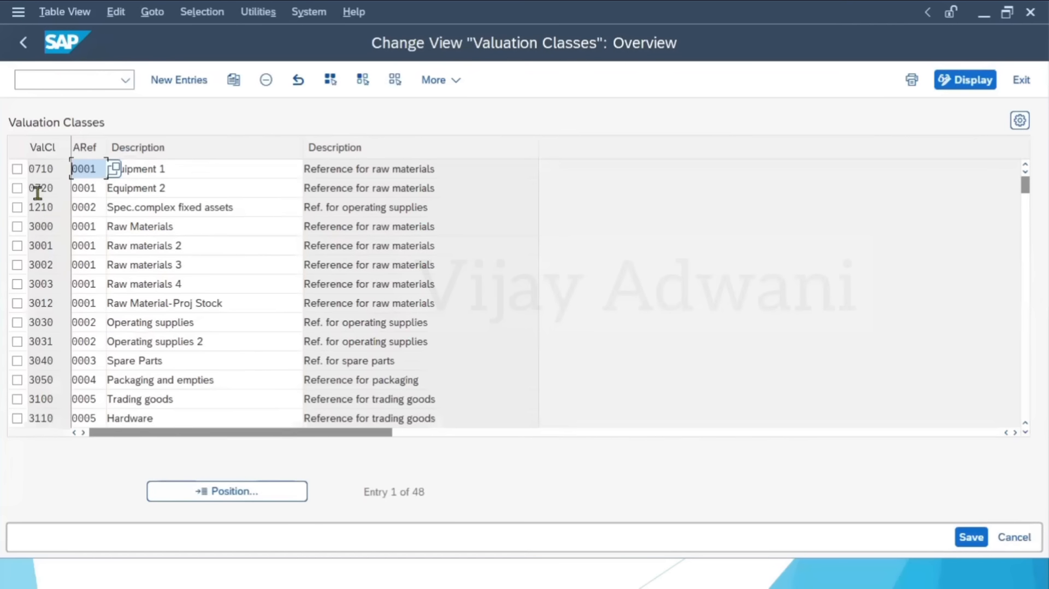
Copy valuation class 3000 to a new class R-ST with the description "Raw Materials Standard"
{"action": "left_click", "coordinate": [194, 497]}
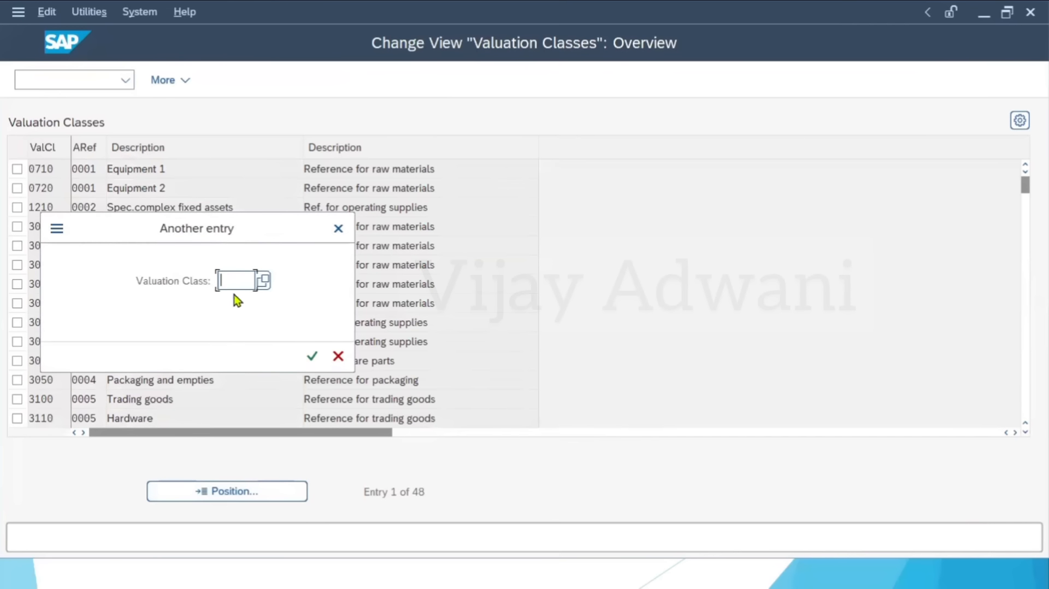
{"action": "type", "text": "3000"}
{"action": "key", "text": "Return"}
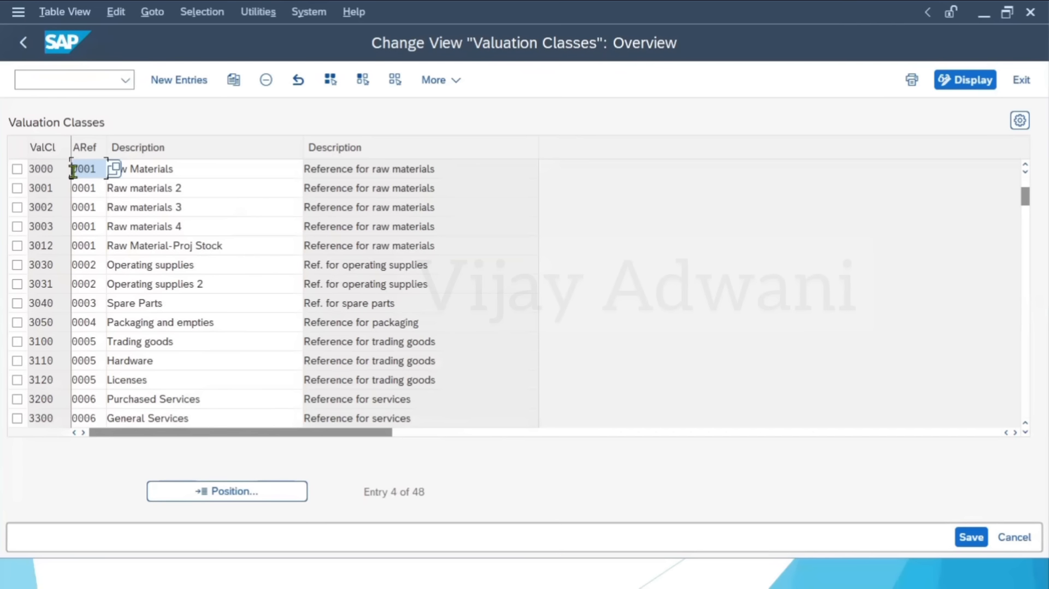
{"action": "left_click", "coordinate": [18, 170]}
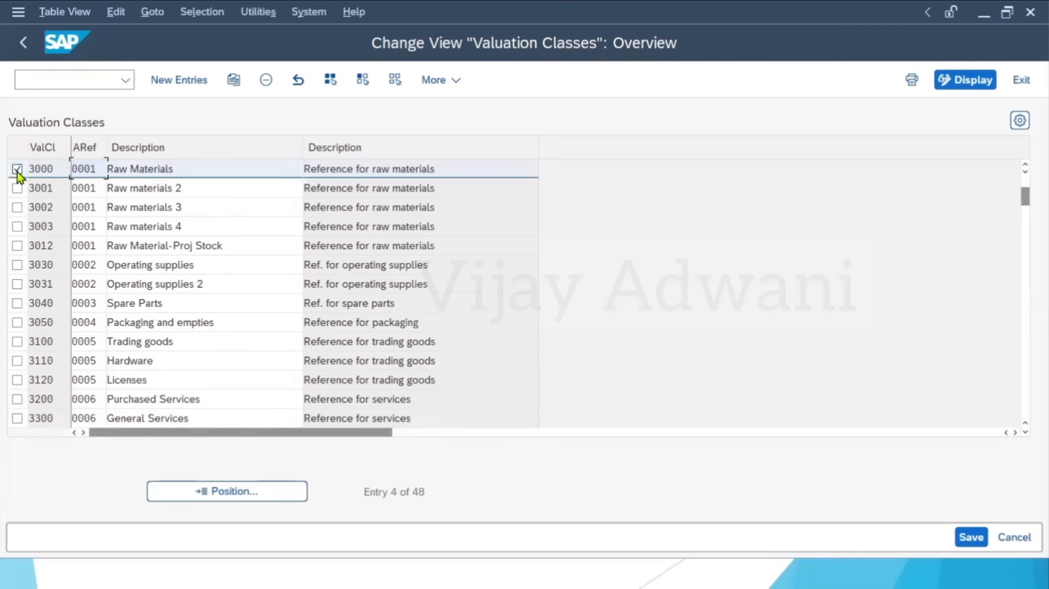
{"action": "left_click", "coordinate": [236, 80]}
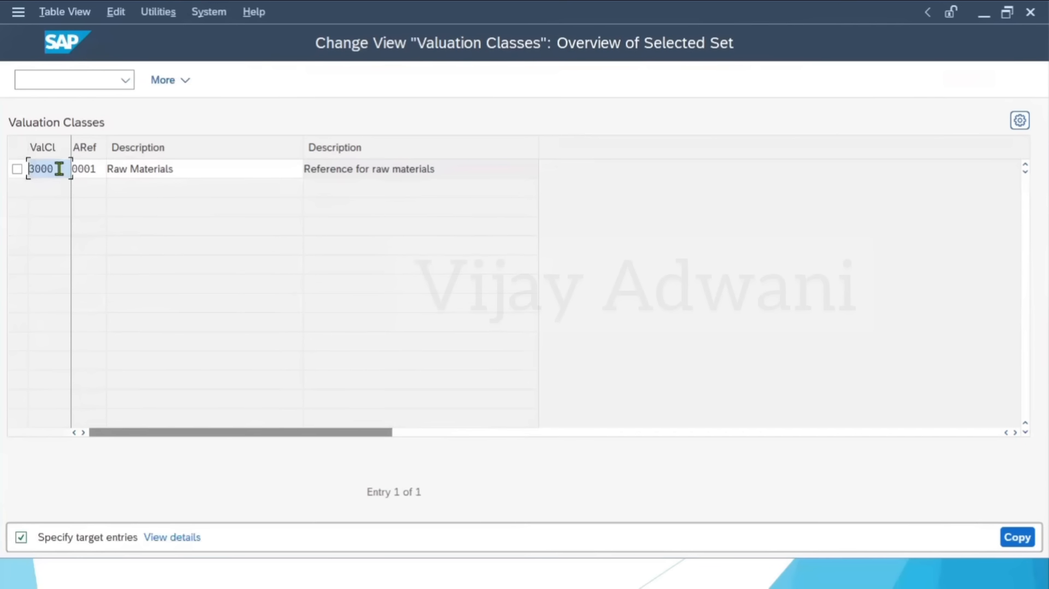
{"action": "left_click_drag", "start_coordinate": [61, 169], "coordinate": [21, 170]}
{"action": "type", "text": "ST"}
{"action": "key", "text": "Tab"}
{"action": "type", "text": "StandardR-"}
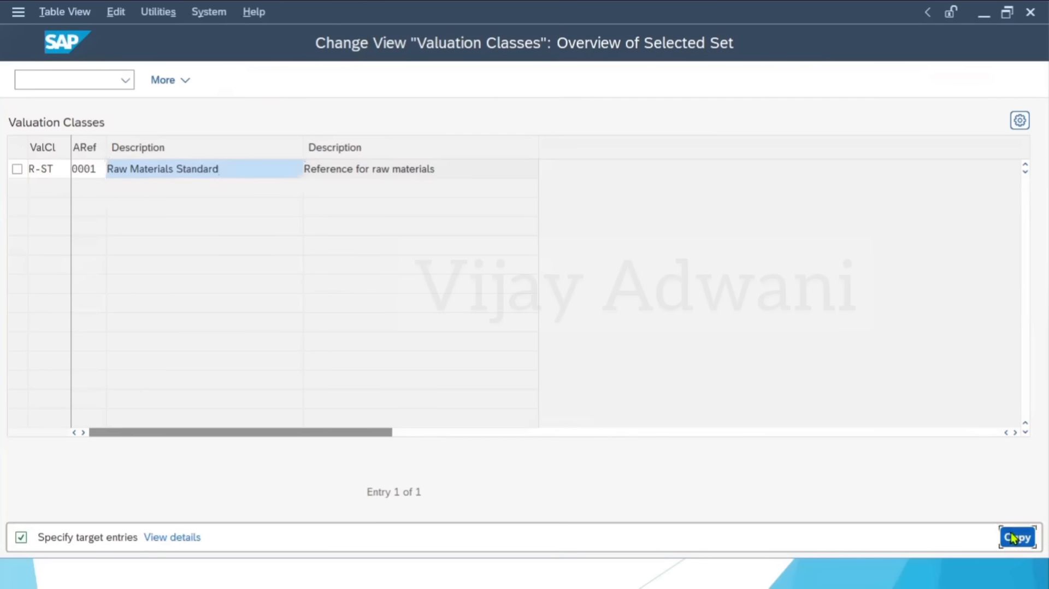
{"action": "left_click", "coordinate": [1013, 535]}
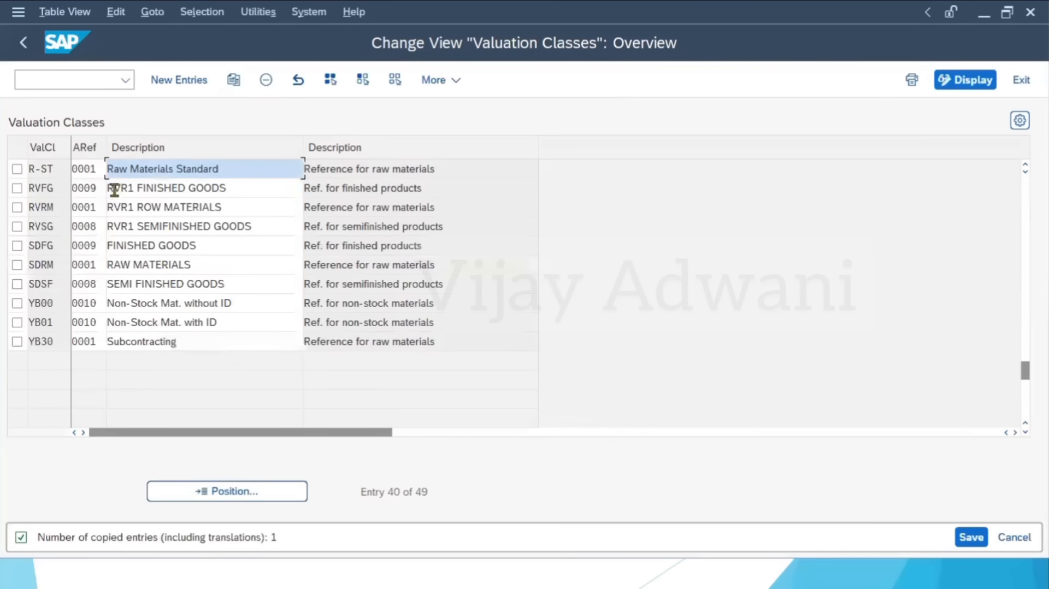
Start a copy of valuation class R-ST and set the new class key to R-MV
{"action": "left_click", "coordinate": [15, 169]}
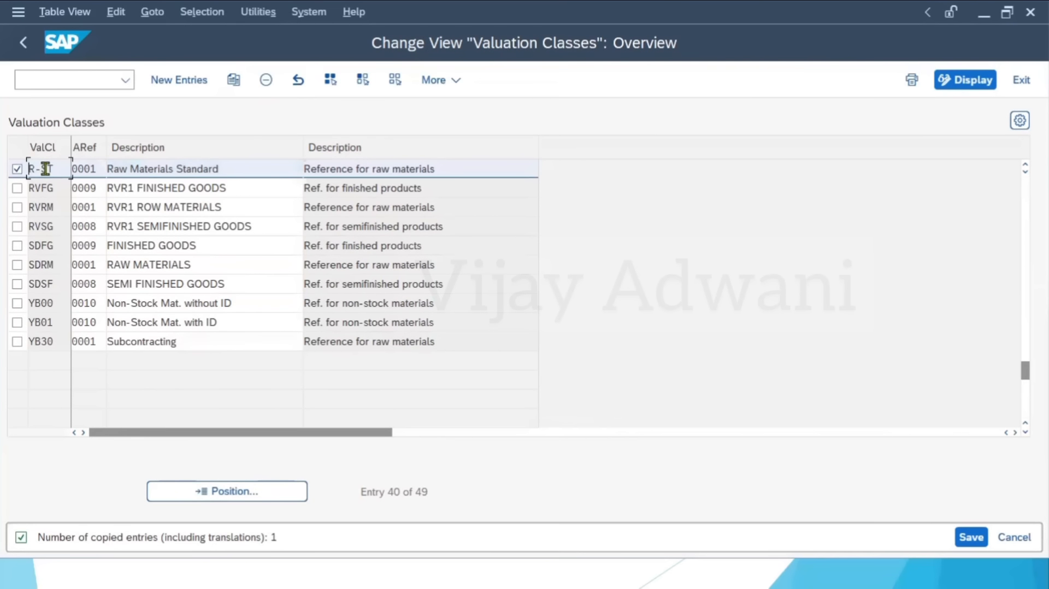
{"action": "left_click", "coordinate": [234, 80]}
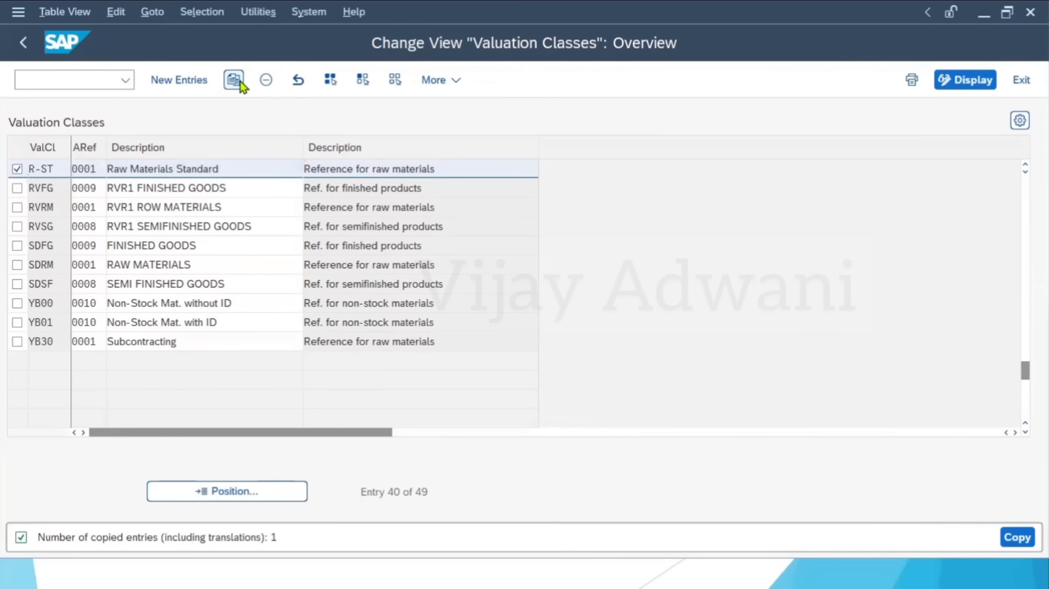
{"action": "left_click", "coordinate": [63, 168]}
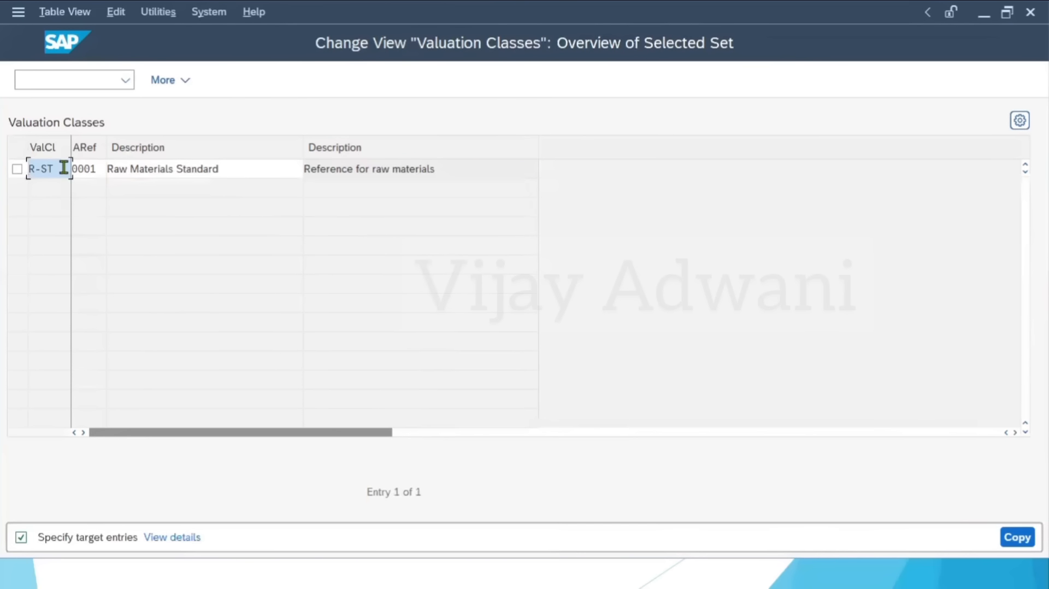
{"action": "key", "text": "BackSpace"}
{"action": "key", "text": "BackSpace"}
{"action": "type", "text": "MV"}
Set the description of valuation class R-MV to "Raw Materials Moving Avg"
{"action": "left_click", "coordinate": [232, 175]}
{"action": "key", "text": "BackSpace"}
{"action": "key", "text": "BackSpace"}
{"action": "key", "text": "BackSpace"}
{"action": "key", "text": "BackSpace"}
{"action": "key", "text": "BackSpace"}
{"action": "key", "text": "BackSpace"}
{"action": "key", "text": "BackSpace"}
{"action": "key", "text": "BackSpace"}
{"action": "type", "text": "Moving"}
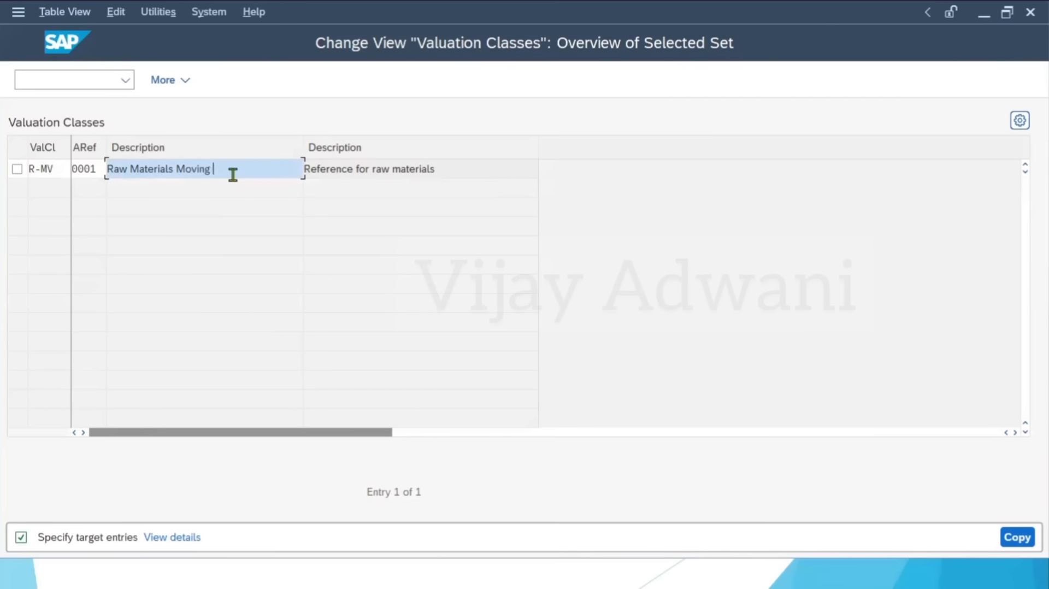
{"action": "type", "text": " Aver"}
{"action": "key", "text": "BackSpace"}
{"action": "key", "text": "BackSpace"}
{"action": "type", "text": "g"}
Complete the R-MV copy and save the valuation classes in customizing request A4HK900351
{"action": "left_click", "coordinate": [1008, 528]}
{"action": "left_click", "coordinate": [971, 537]}
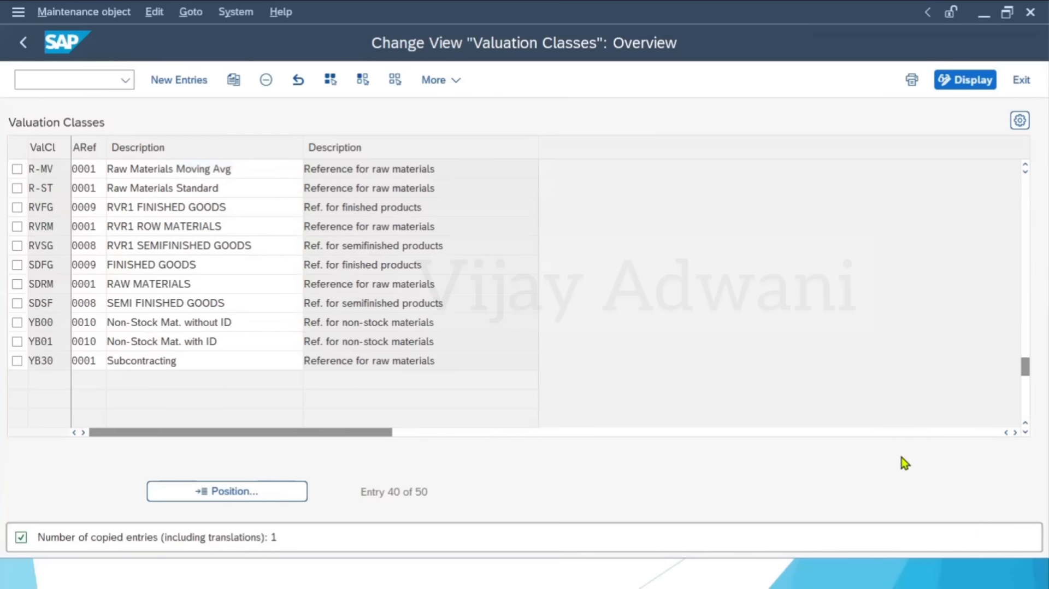
{"action": "left_click", "coordinate": [403, 356]}
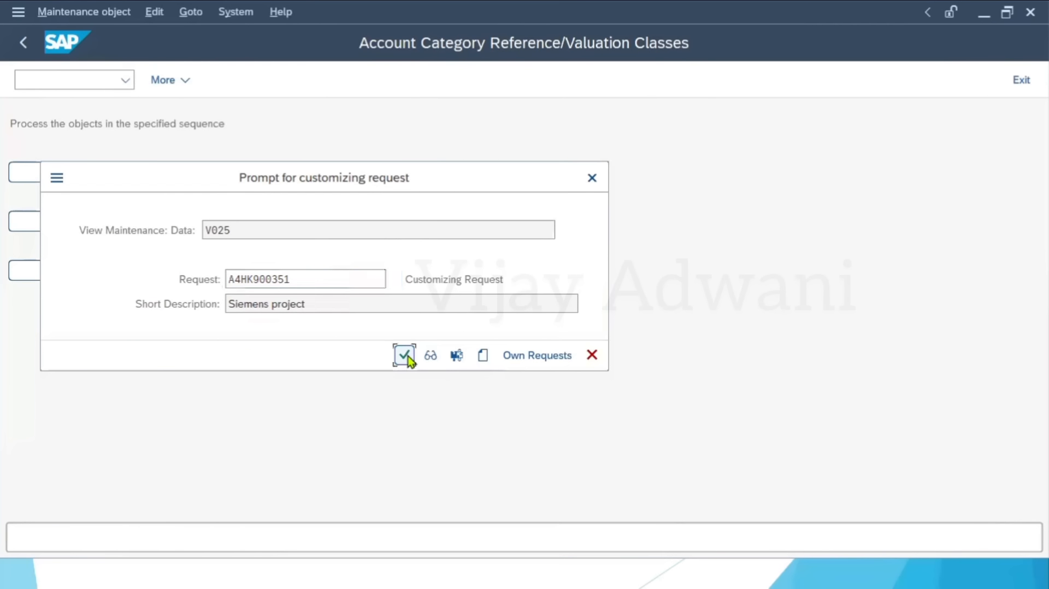
Reopen the valuation classes, examine the entries from 7920 onward, and leave the view
{"action": "left_click", "coordinate": [177, 220]}
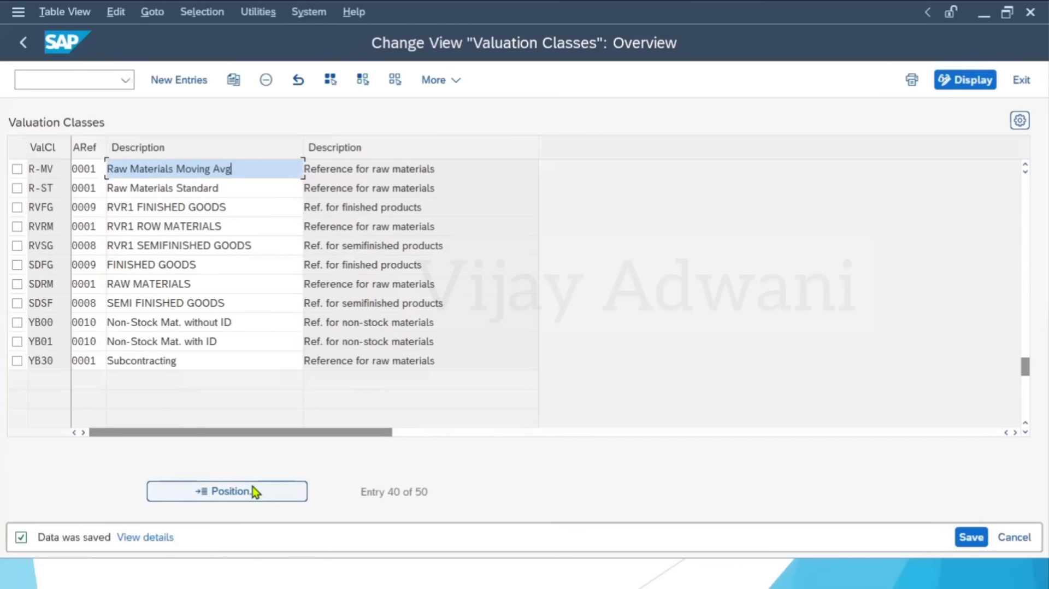
{"action": "left_click", "coordinate": [252, 491]}
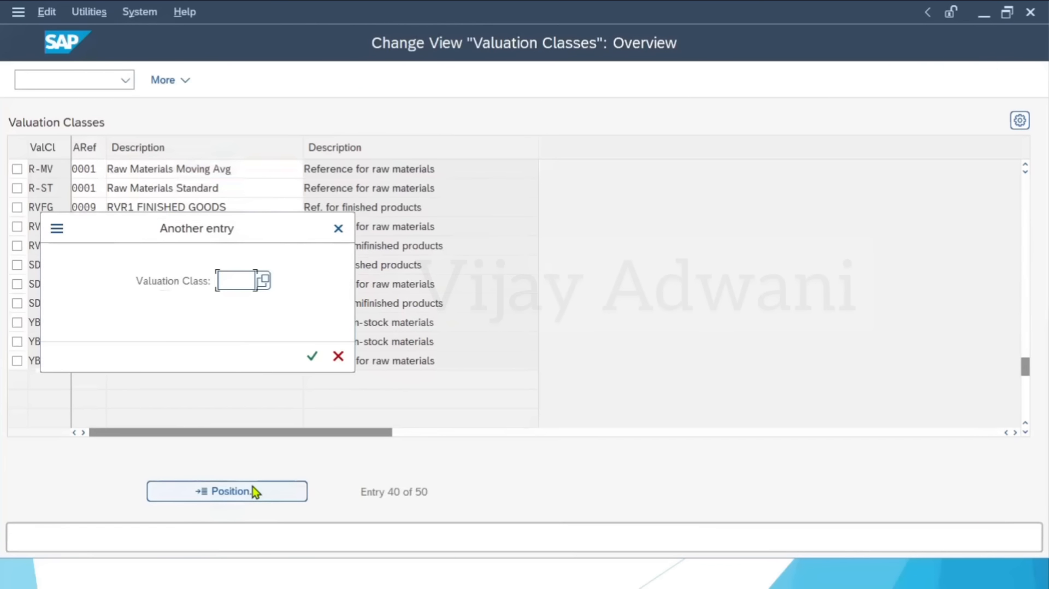
{"action": "type", "text": "7920"}
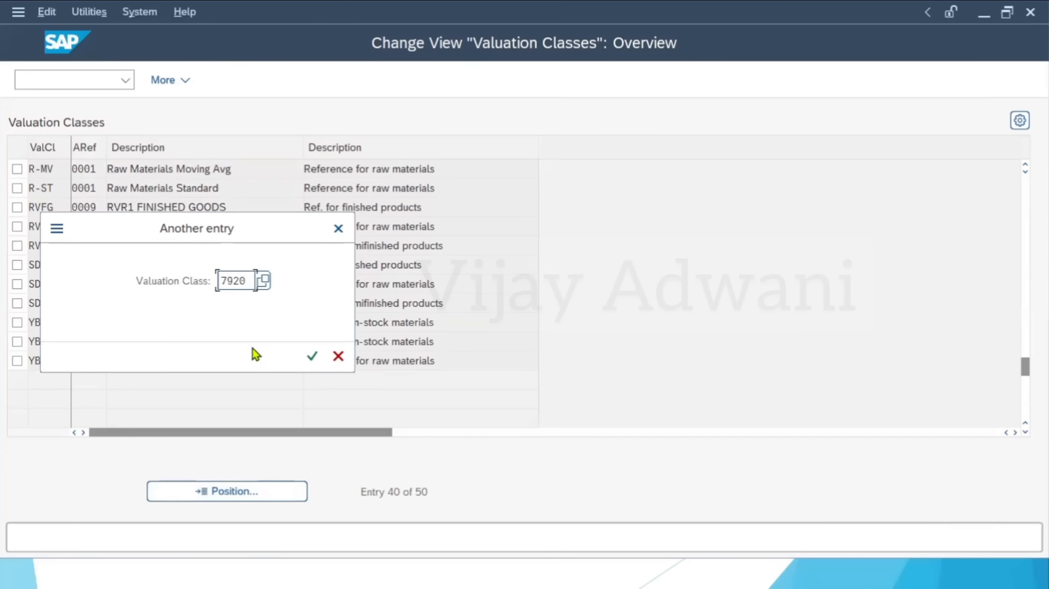
{"action": "key", "text": "Return"}
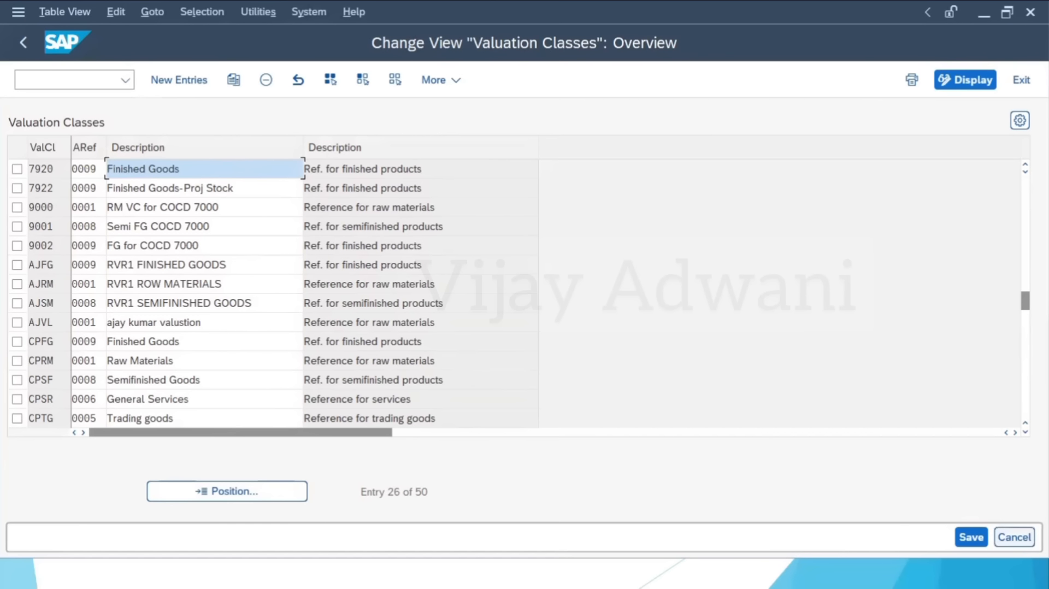
{"action": "left_click", "coordinate": [1013, 537]}
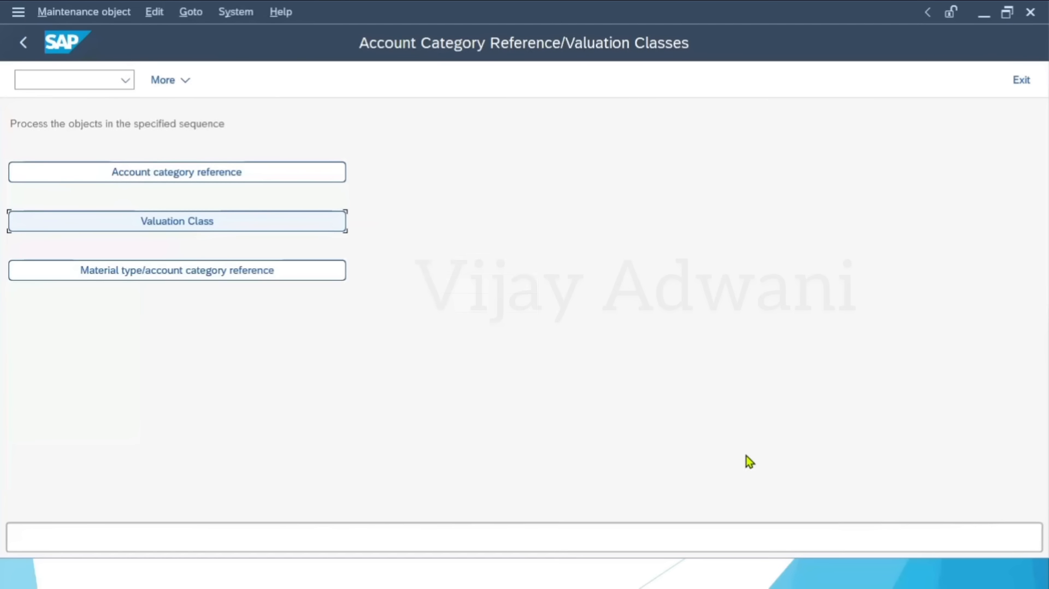
Switch to the presentation slide on MM consultant responsibilities
{"action": "key", "text": "alt+Tab"}
{"action": "key", "text": "alt+Tab"}
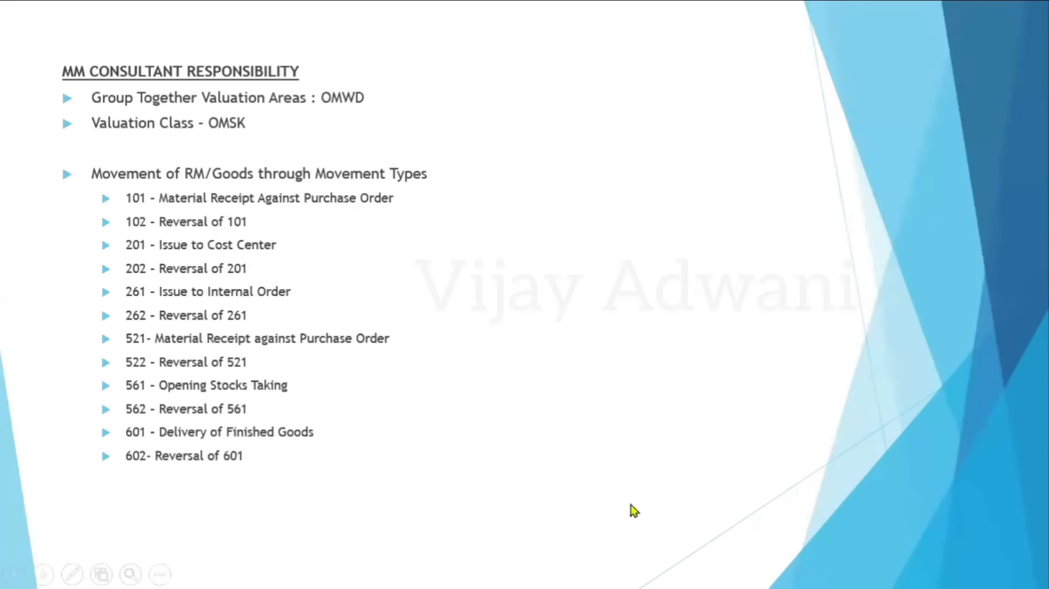
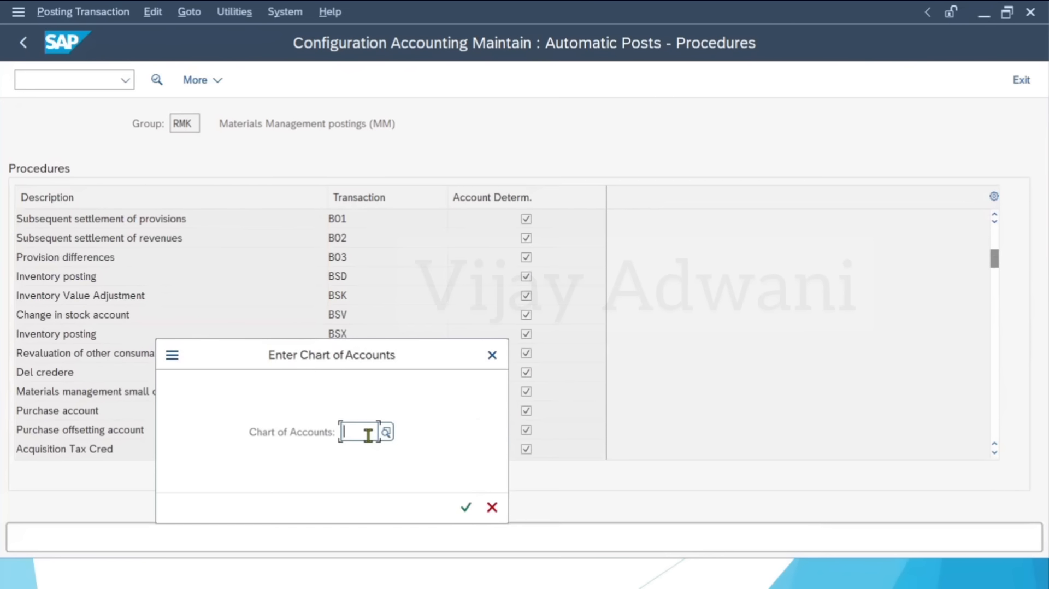
Open the inventory posting (BSX) rules for chart of accounts ABB, enable valuation modifier and valuation class, and save
{"action": "type", "text": "abb"}
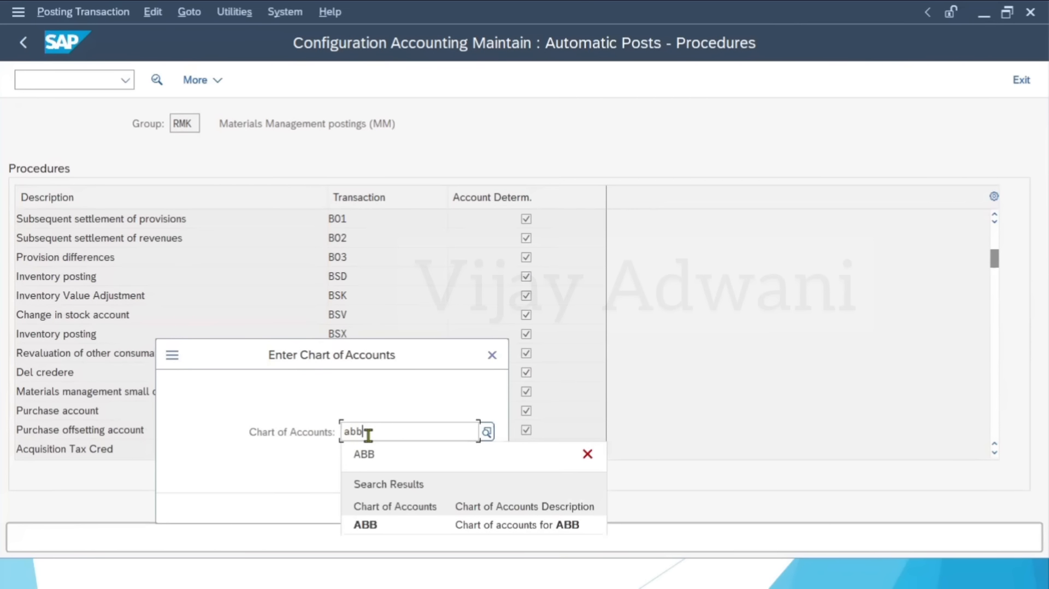
{"action": "key", "text": "Return"}
{"action": "key", "text": "Return"}
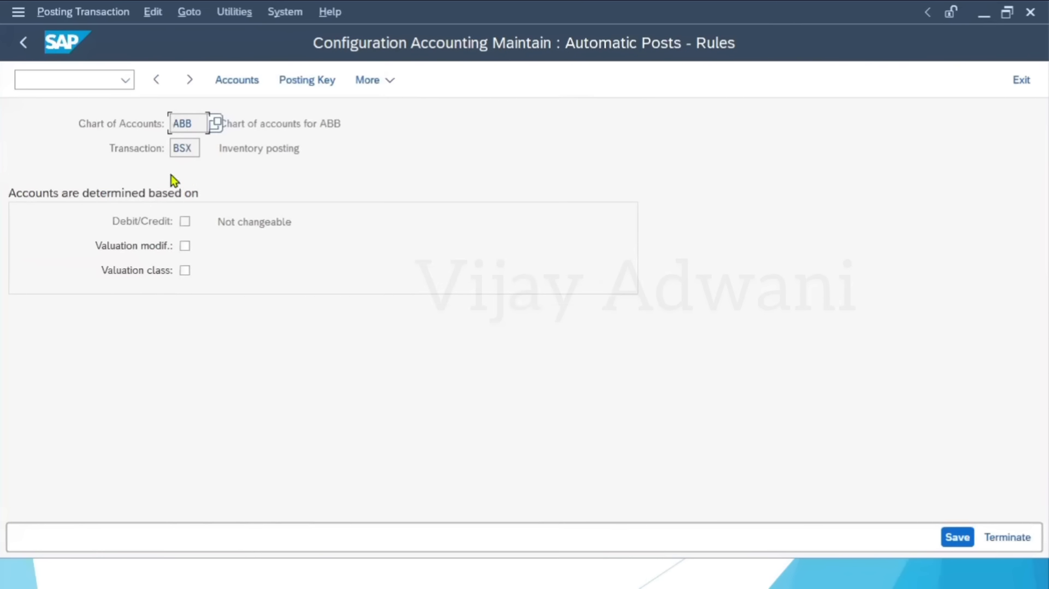
{"action": "left_click", "coordinate": [184, 249]}
{"action": "left_click", "coordinate": [185, 269]}
{"action": "left_click", "coordinate": [968, 536]}
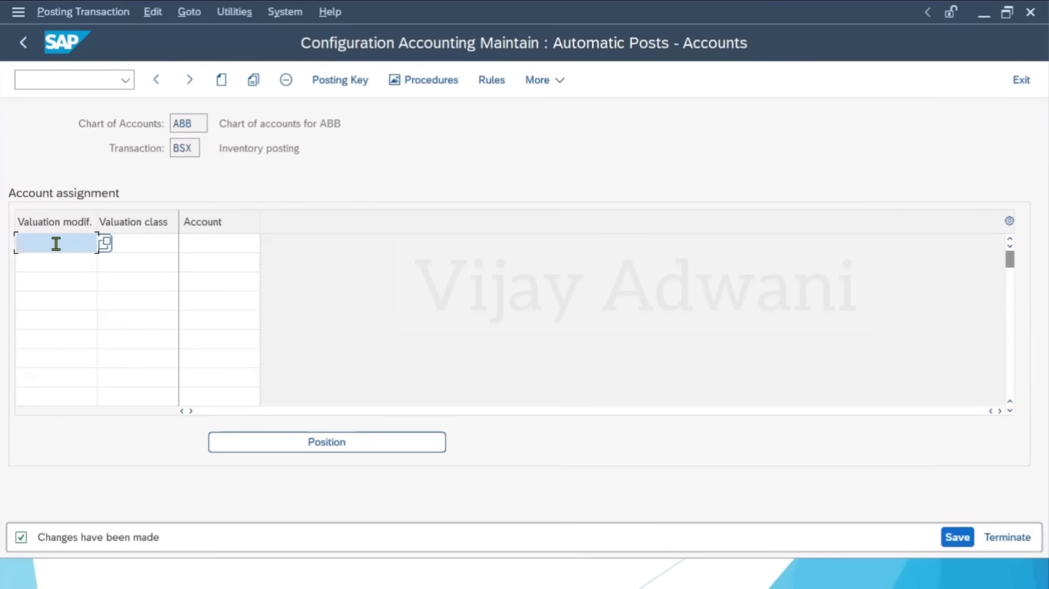
Enter ABB2 as the valuation modifier in the first account assignment row
{"action": "type", "text": "abb"}
{"action": "key", "text": "BackSpace"}
{"action": "key", "text": "BackSpace"}
{"action": "key", "text": "BackSpace"}
{"action": "key", "text": "F4"}
{"action": "type", "text": "ABB2"}
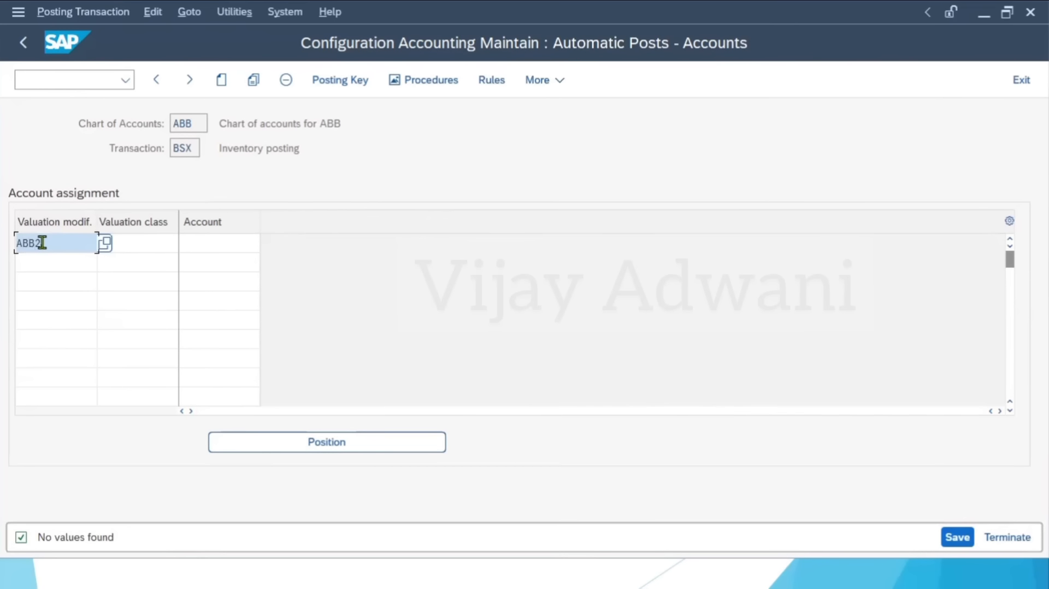
{"action": "key", "text": "Tab"}
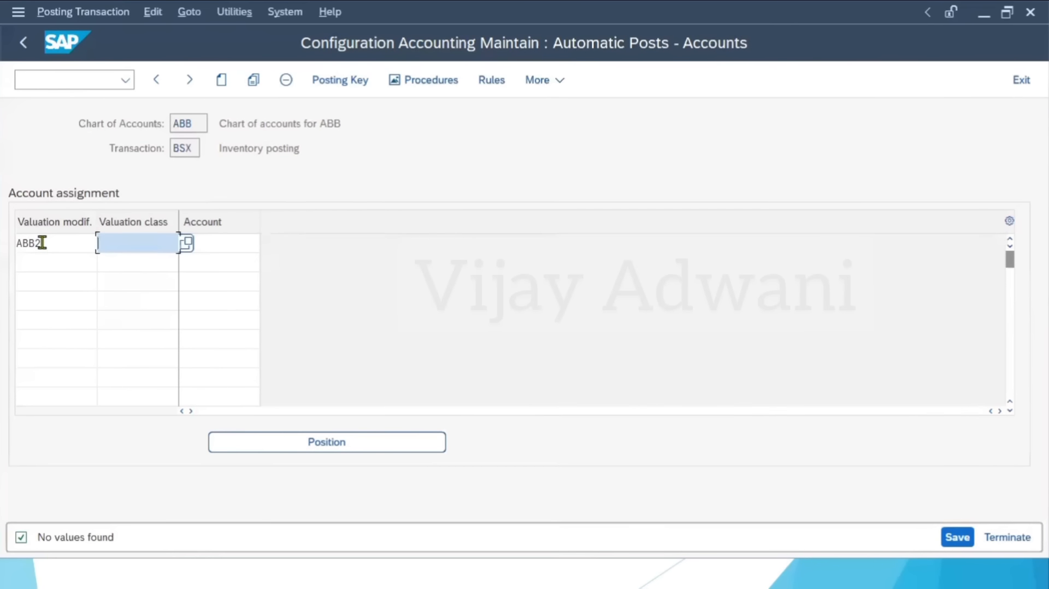
Search the valuation class value list for R-ST, close it, and return to the first row's valuation class field
{"action": "left_click", "coordinate": [184, 247]}
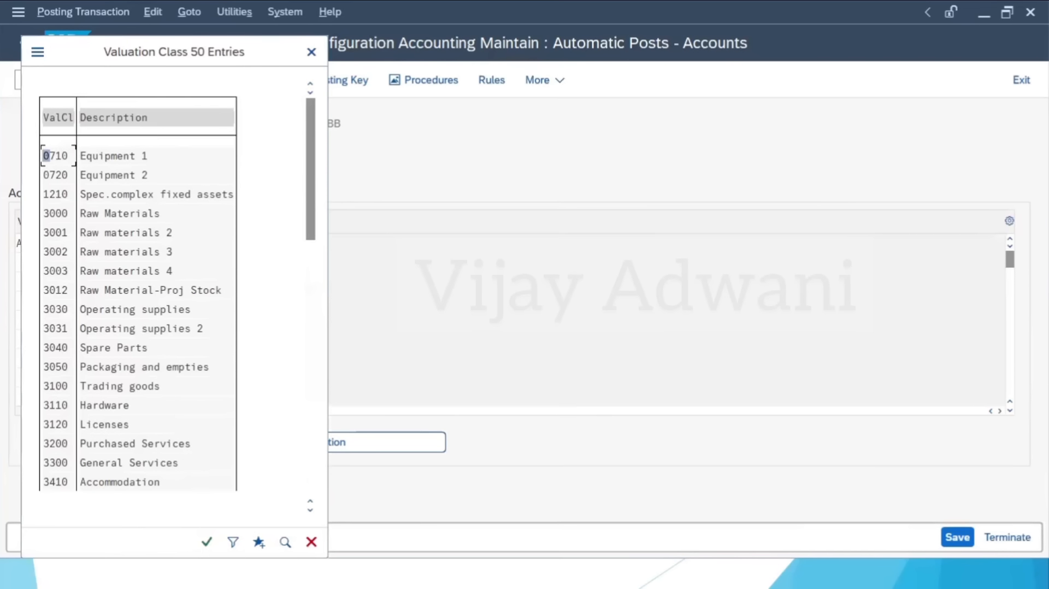
{"action": "left_click", "coordinate": [284, 542]}
{"action": "type", "text": "R-ST"}
{"action": "key", "text": "Return"}
{"action": "left_click", "coordinate": [158, 103]}
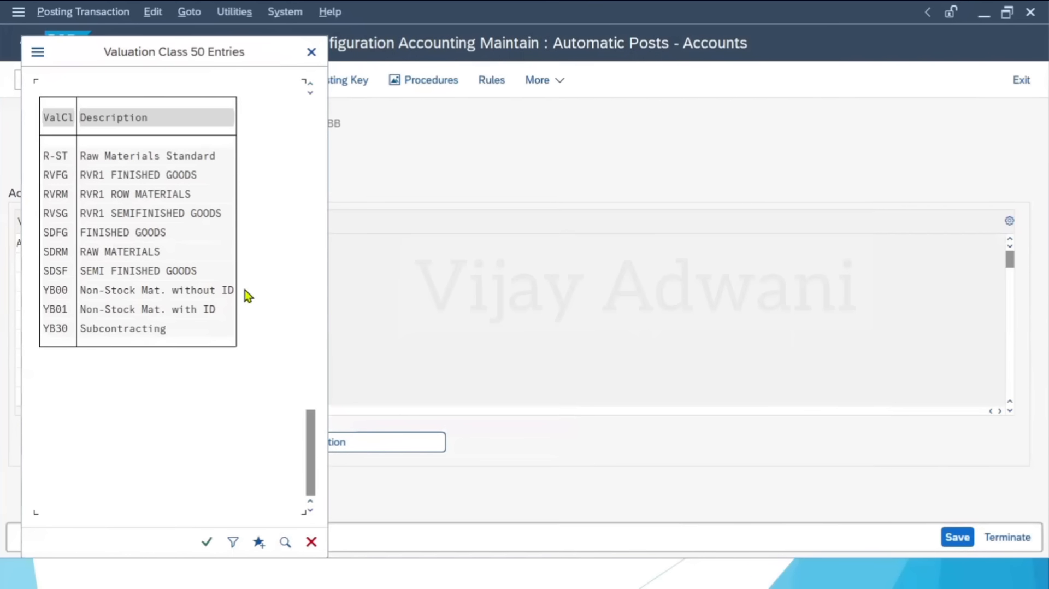
{"action": "left_click", "coordinate": [207, 542]}
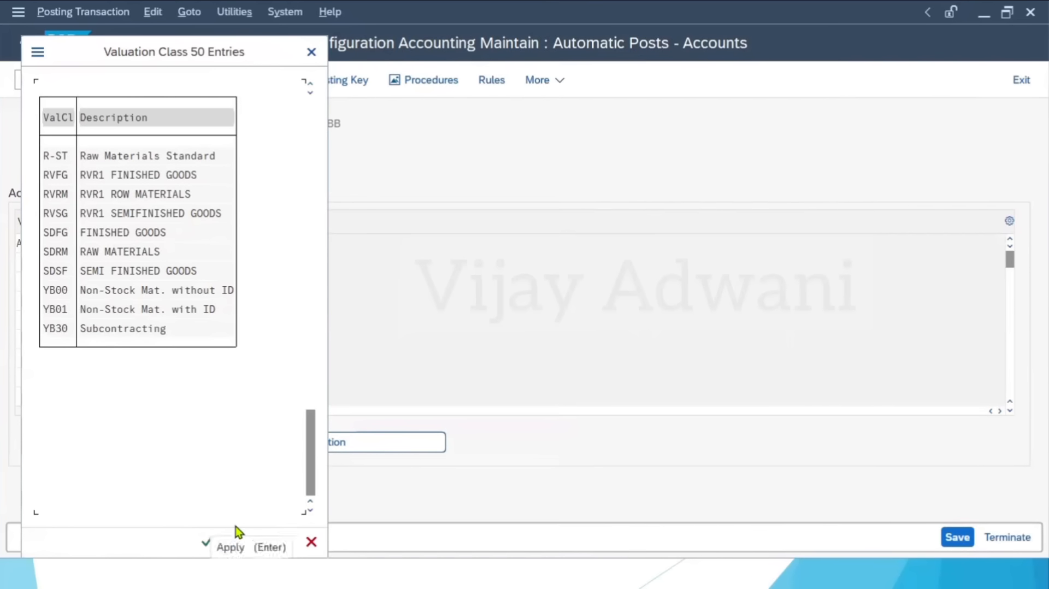
{"action": "left_click", "coordinate": [311, 542]}
{"action": "left_click", "coordinate": [158, 244]}
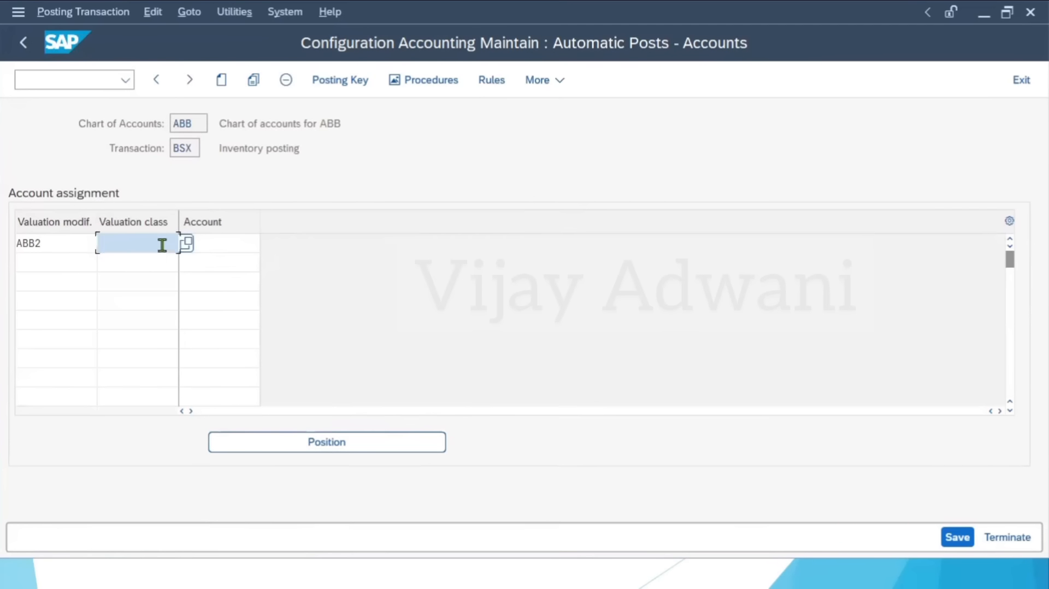
Complete the first BSX row with valuation class R-ST and account 200122, picked from the G/L accounts of company code ABB
{"action": "type", "text": "R-ST"}
{"action": "key", "text": "Tab"}
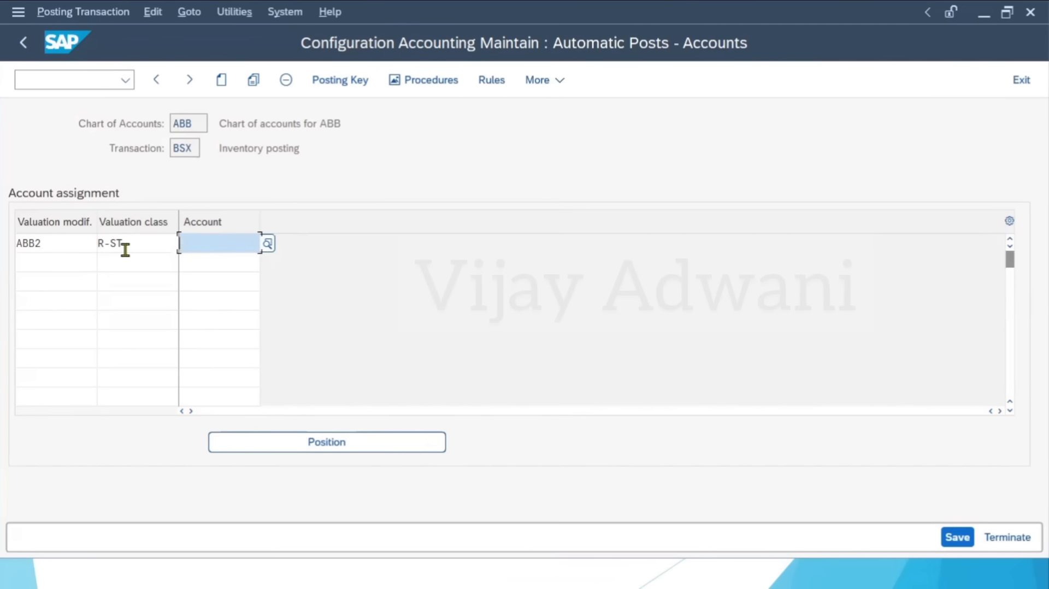
{"action": "left_click", "coordinate": [268, 244]}
{"action": "left_click", "coordinate": [251, 377]}
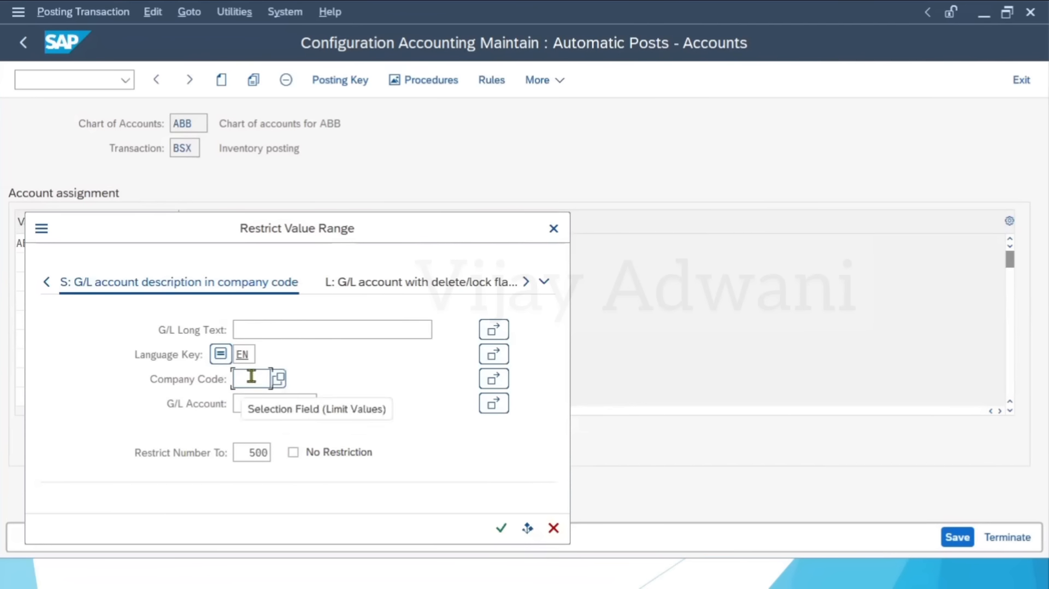
{"action": "type", "text": "ABB"}
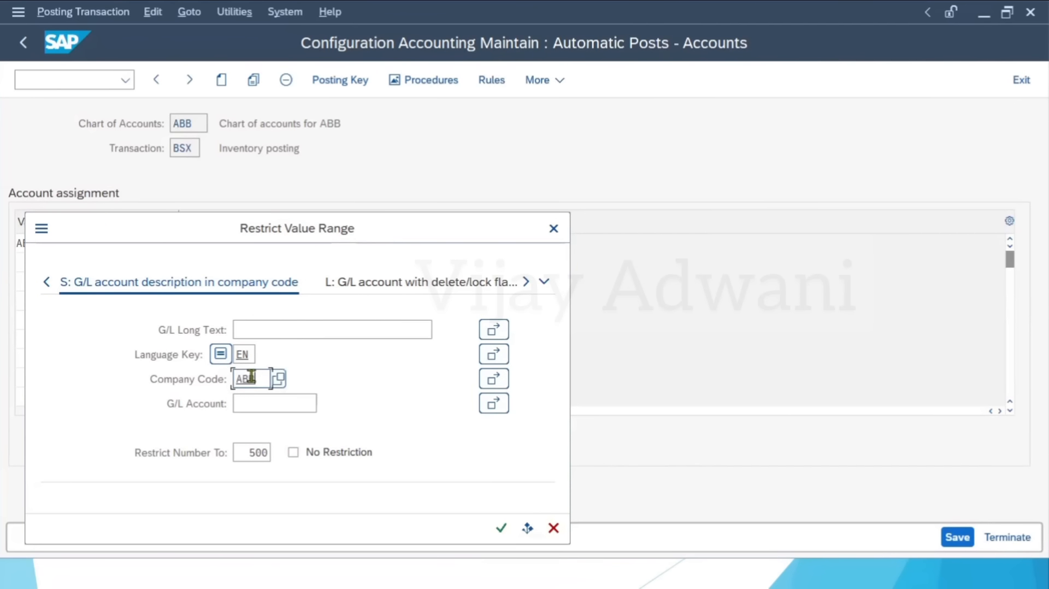
{"action": "left_click", "coordinate": [500, 528]}
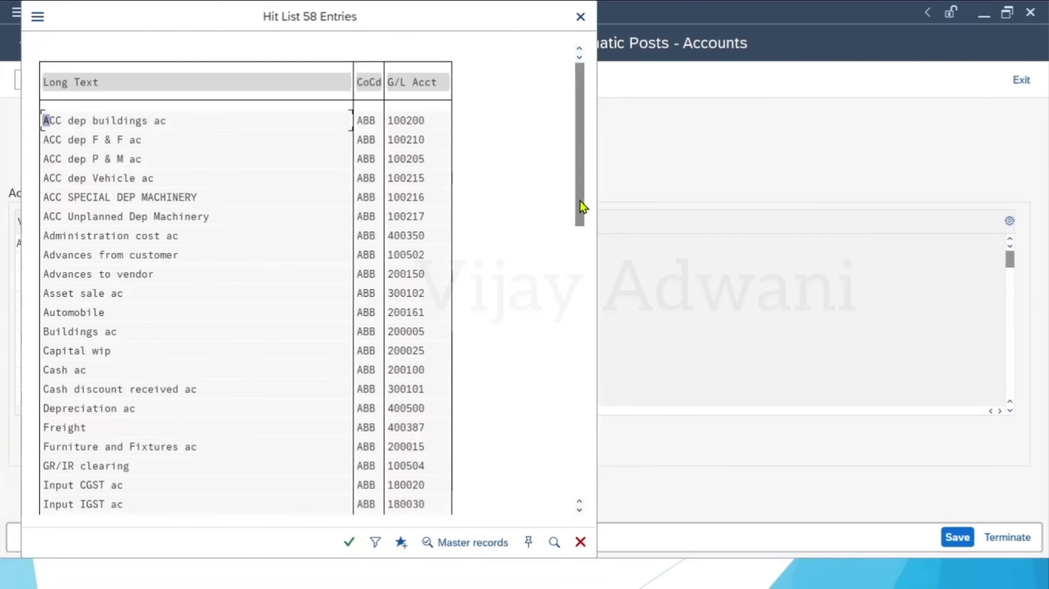
{"action": "left_click_drag", "start_coordinate": [580, 201], "coordinate": [580, 328]}
{"action": "double_click", "coordinate": [216, 275]}
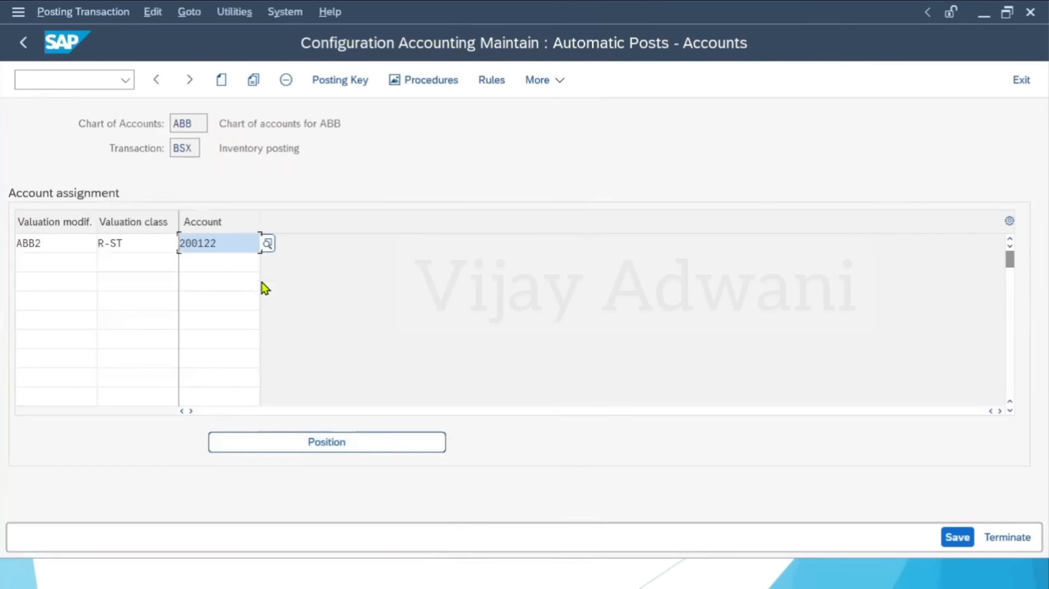
Add a second BSX row with valuation modifier ABB2, valuation class R-MV and account 200123, and return to the procedures list
{"action": "left_click", "coordinate": [42, 261]}
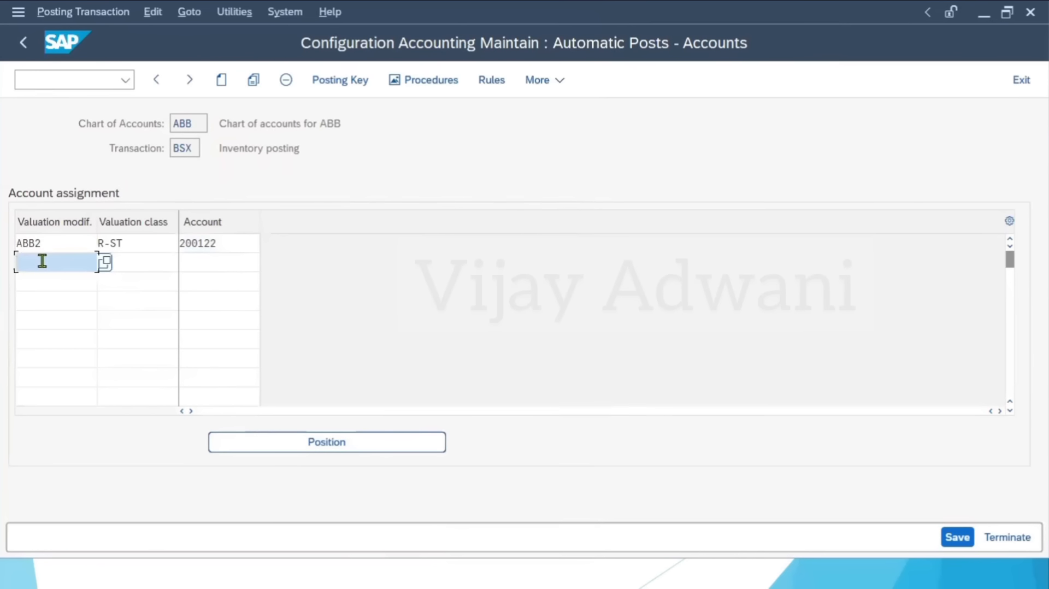
{"action": "type", "text": "ABB2"}
{"action": "key", "text": "Tab"}
{"action": "type", "text": "R-MV"}
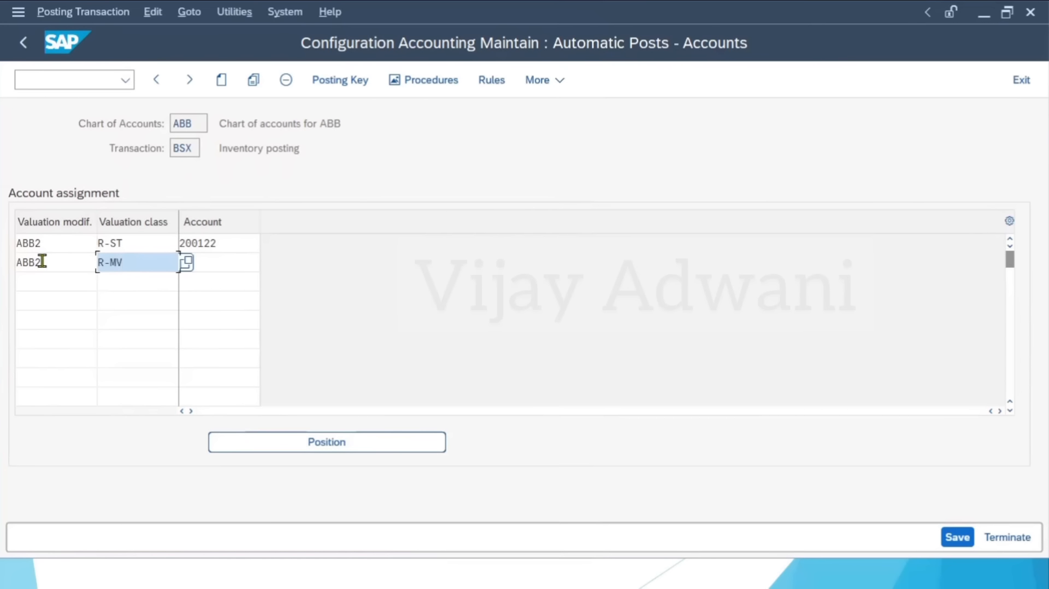
{"action": "key", "text": "Tab"}
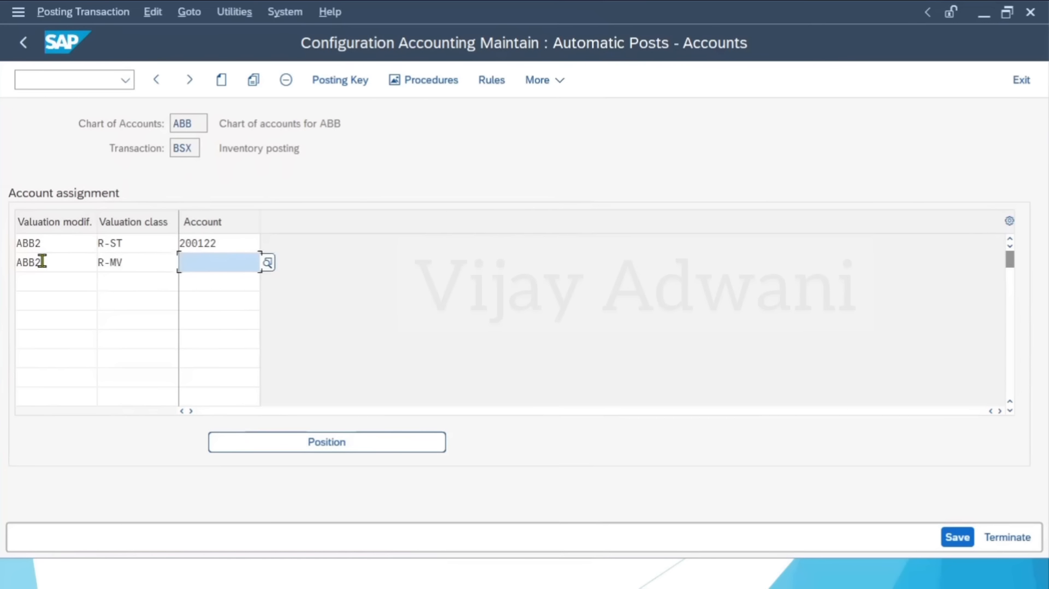
{"action": "type", "text": "200"}
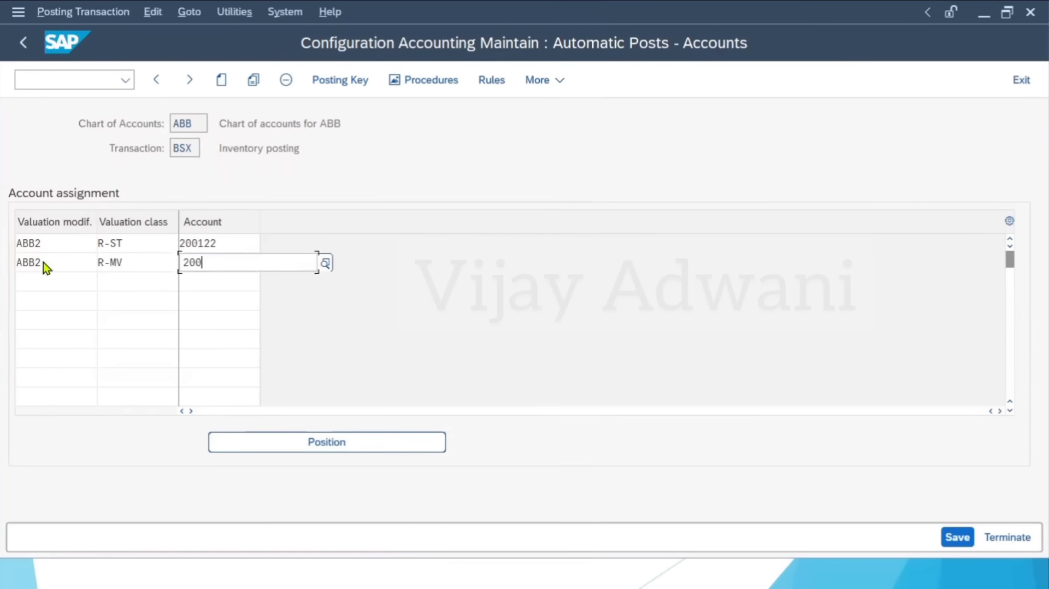
{"action": "type", "text": "123"}
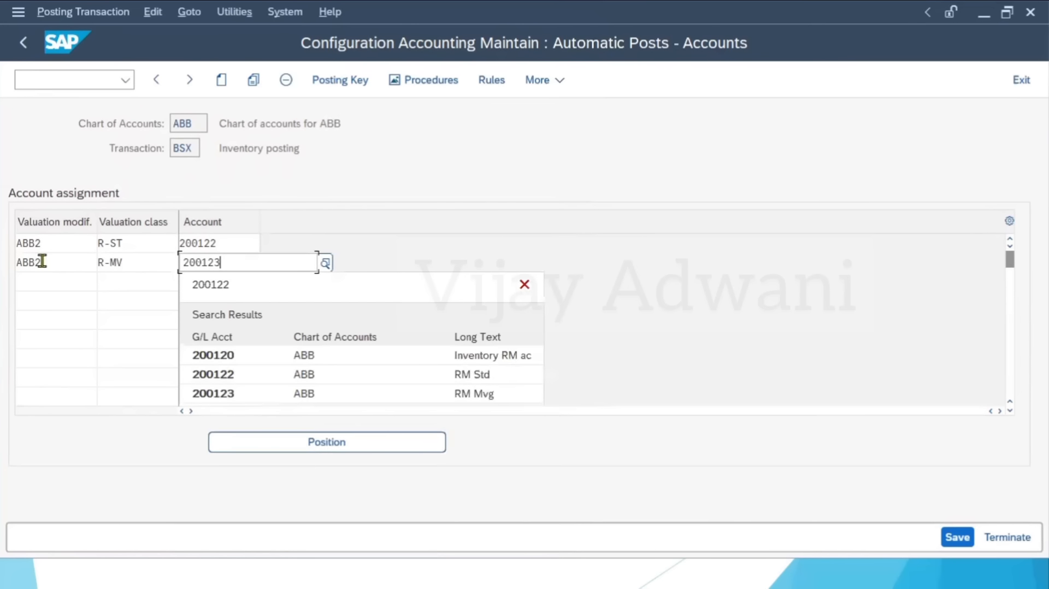
{"action": "key", "text": "Return"}
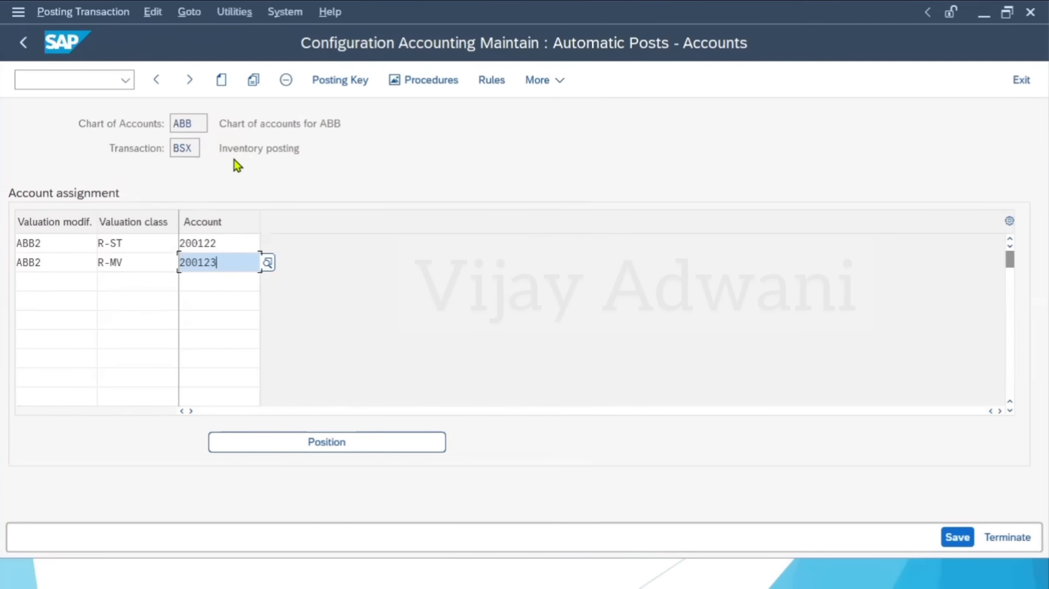
{"action": "left_click", "coordinate": [23, 42]}
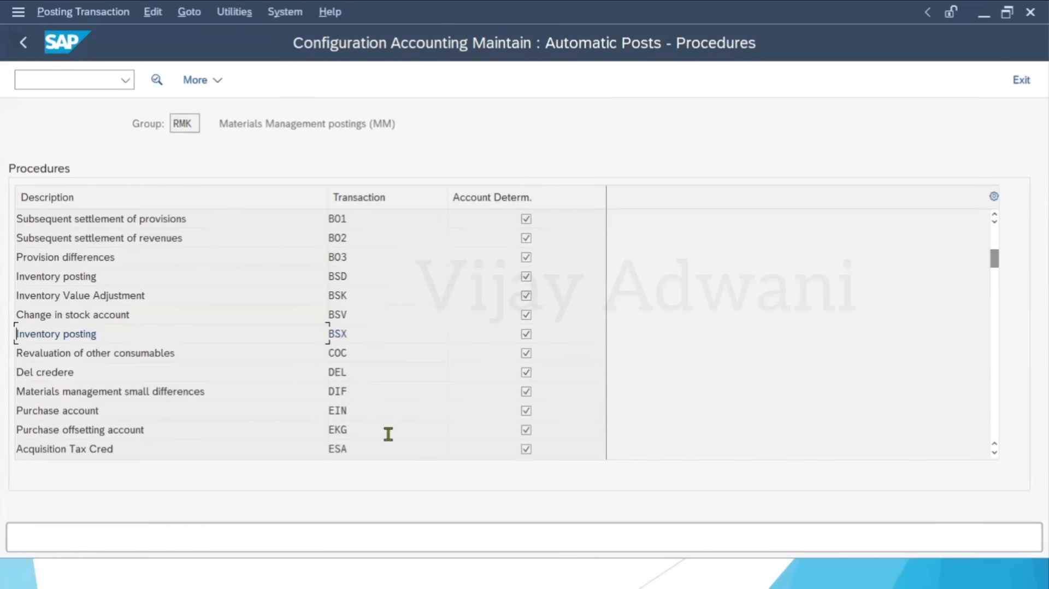
Open the GR/IR clearing account (WRX) rules, enable valuation modifier and valuation class, and save
{"action": "scroll", "coordinate": [995, 405], "scroll_direction": "down", "scroll_amount": 10}
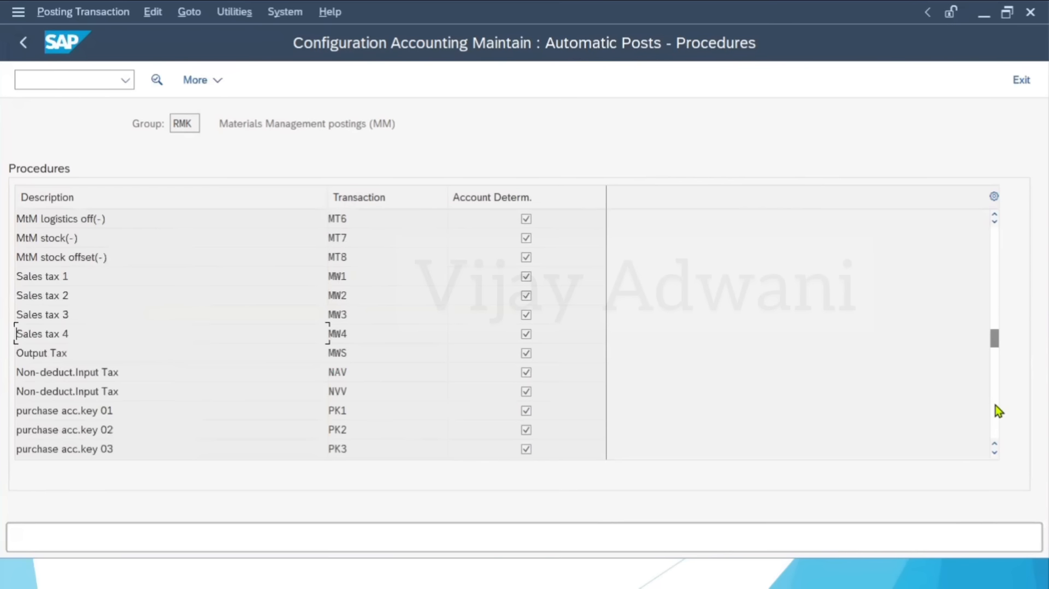
{"action": "left_click", "coordinate": [995, 405]}
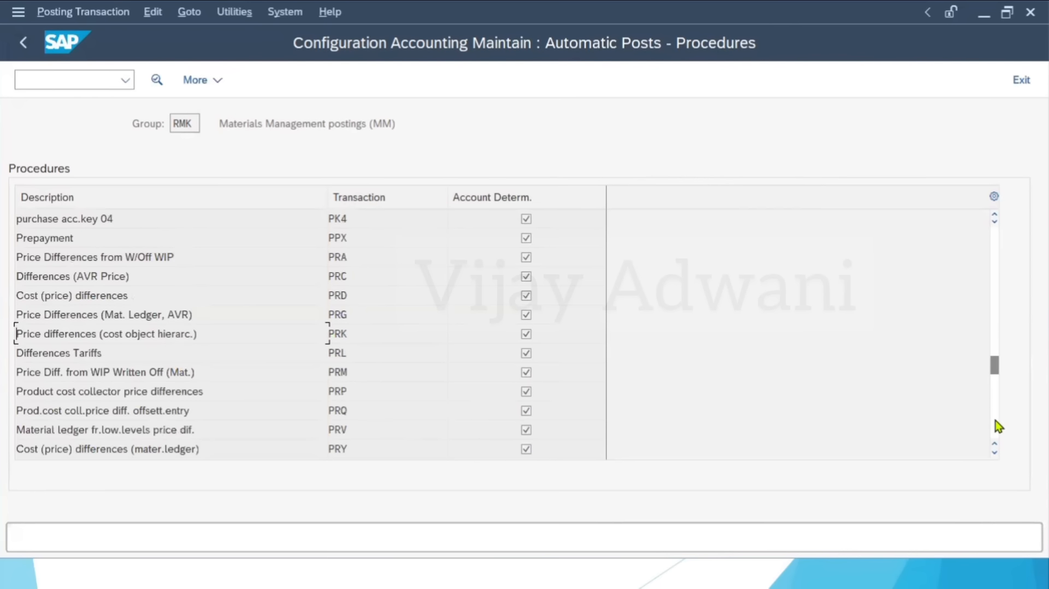
{"action": "left_click", "coordinate": [995, 421]}
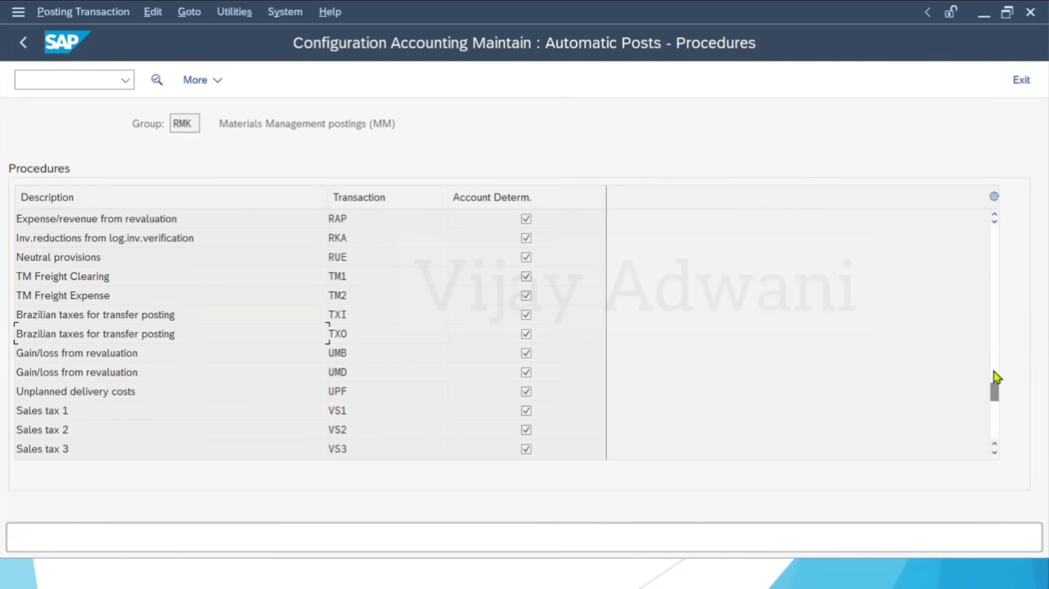
{"action": "left_click", "coordinate": [992, 453]}
{"action": "left_click", "coordinate": [992, 454]}
{"action": "double_click", "coordinate": [70, 334]}
{"action": "left_click", "coordinate": [185, 271]}
{"action": "left_click", "coordinate": [185, 296]}
{"action": "left_click", "coordinate": [957, 541]}
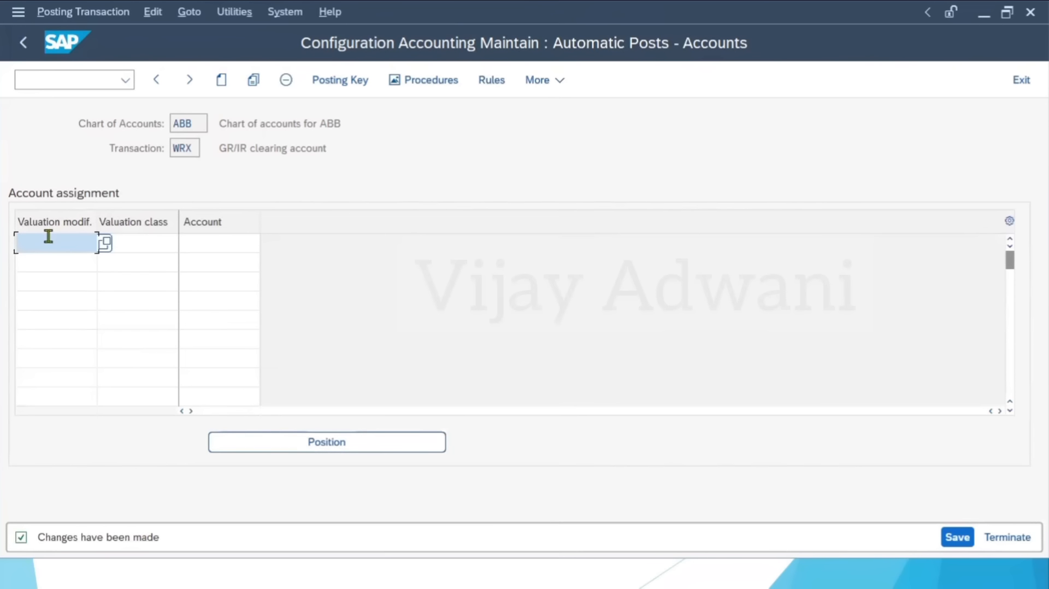
Enter valuation modifier ABB2 and valuation class R-ST in the first WRX account assignment row
{"action": "type", "text": "ABB2"}
{"action": "key", "text": "Tab"}
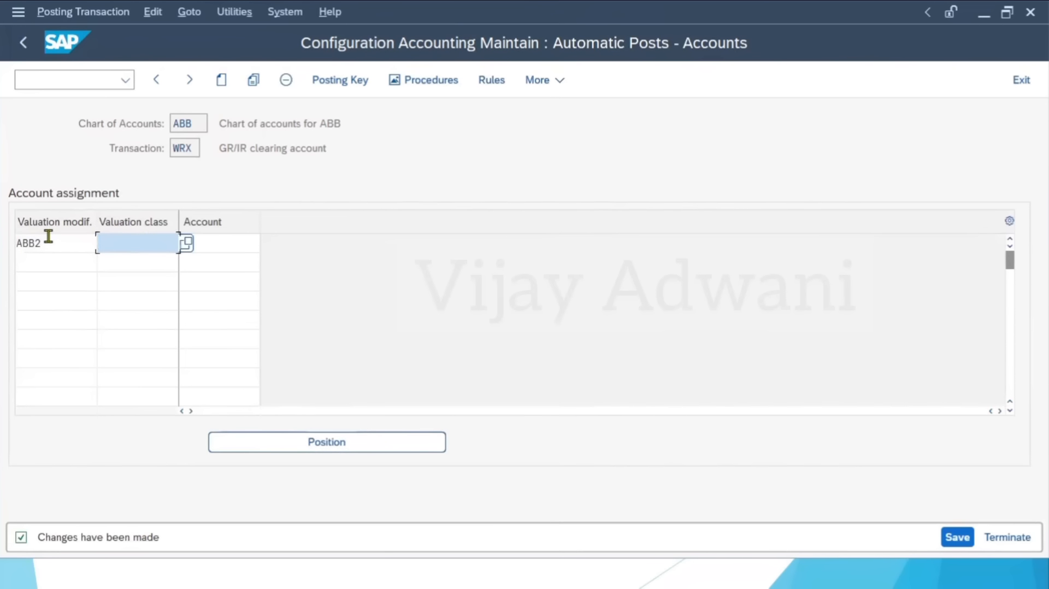
{"action": "type", "text": "R-ST"}
{"action": "key", "text": "Tab"}
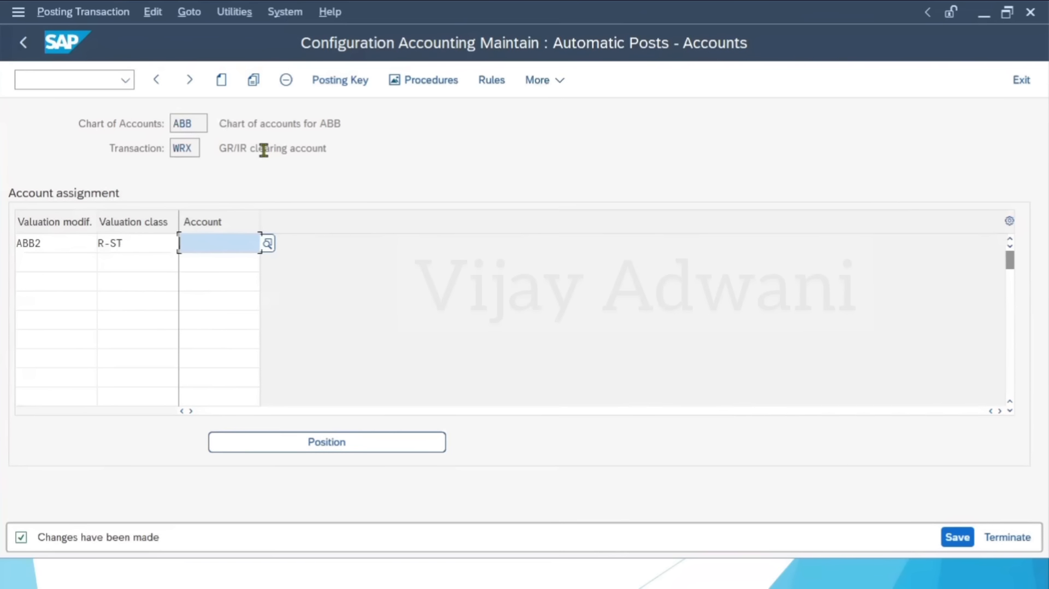
{"action": "left_click", "coordinate": [268, 245]}
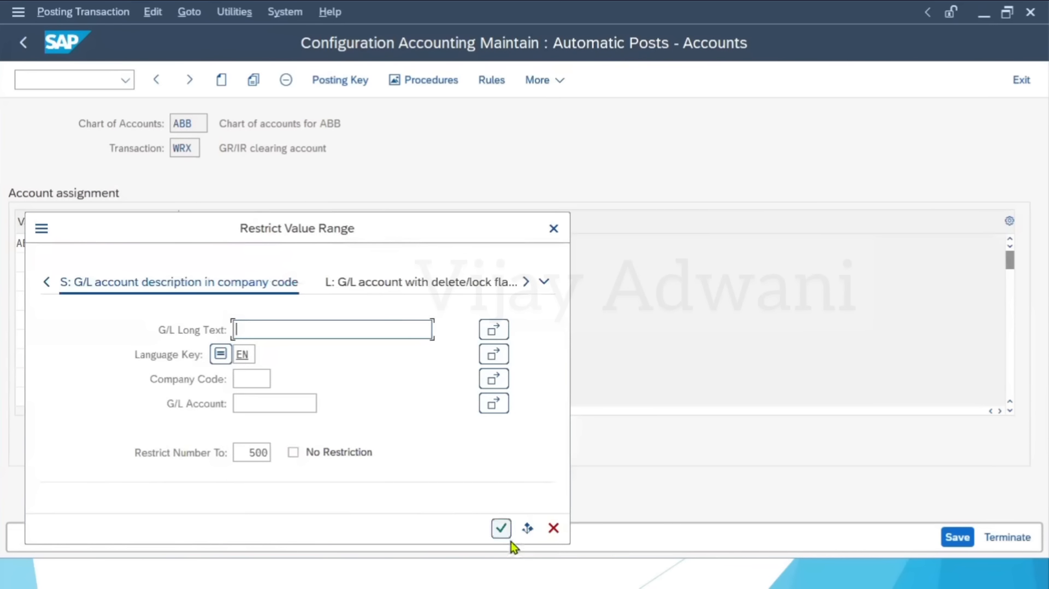
{"action": "left_click", "coordinate": [502, 533]}
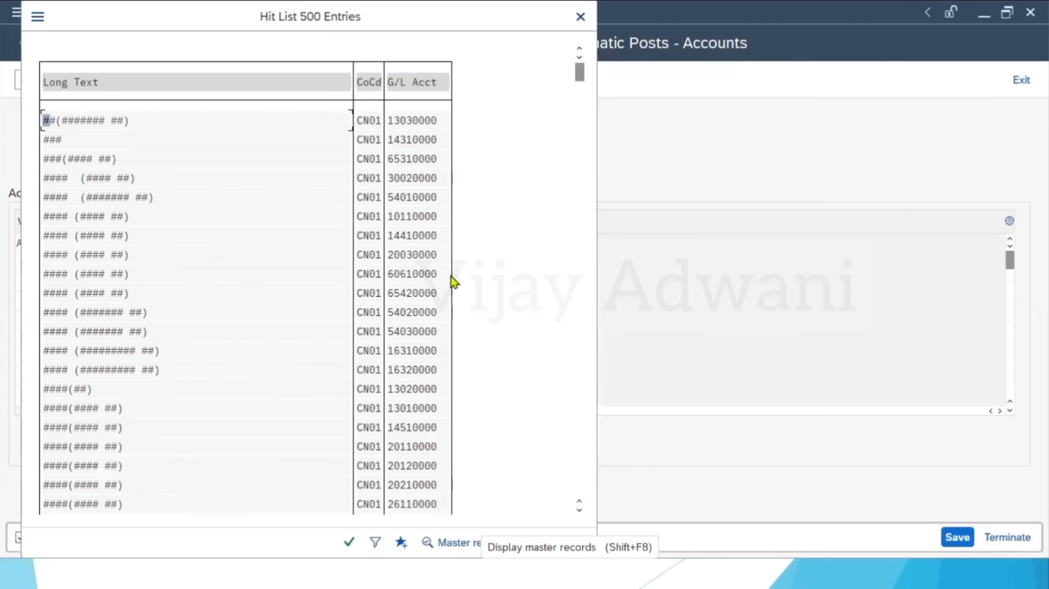
{"action": "left_click", "coordinate": [580, 17]}
Assign account 100504 to the first WRX row, add a second row with ABB2, R-MV and account 100504, and return to the procedures list
{"action": "left_click", "coordinate": [213, 243]}
{"action": "type", "text": "100504"}
{"action": "left_click", "coordinate": [65, 261]}
{"action": "type", "text": "ABB"}
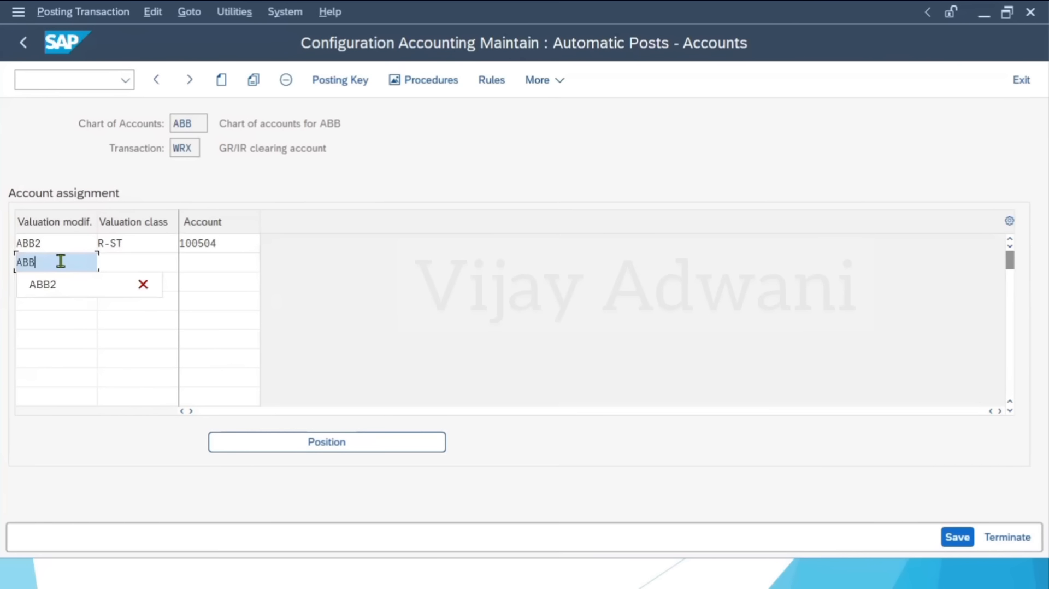
{"action": "type", "text": "2"}
{"action": "key", "text": "Tab"}
{"action": "type", "text": "R-"}
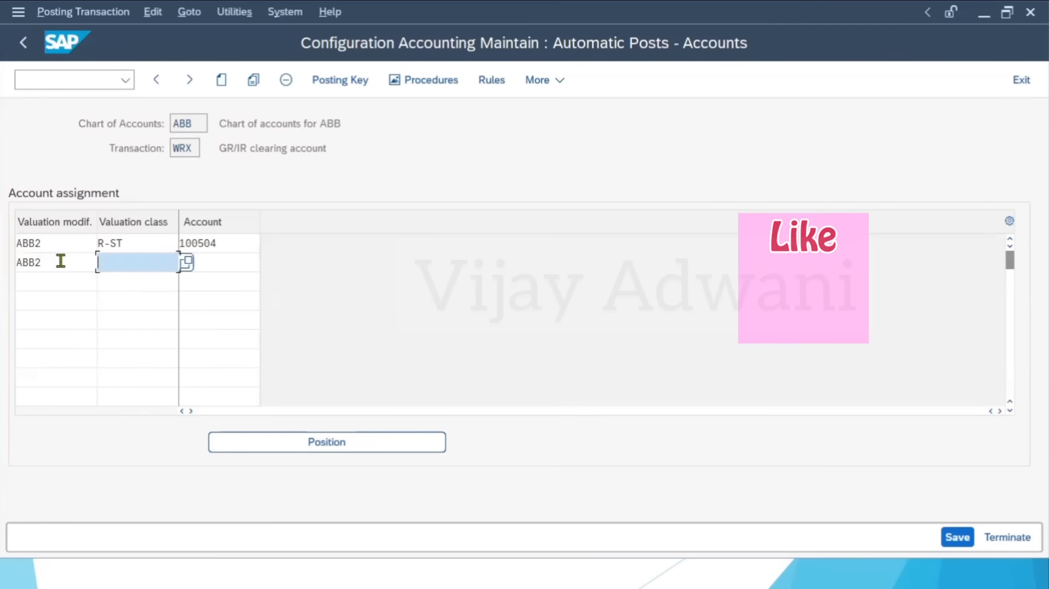
{"action": "type", "text": "MV"}
{"action": "key", "text": "Tab"}
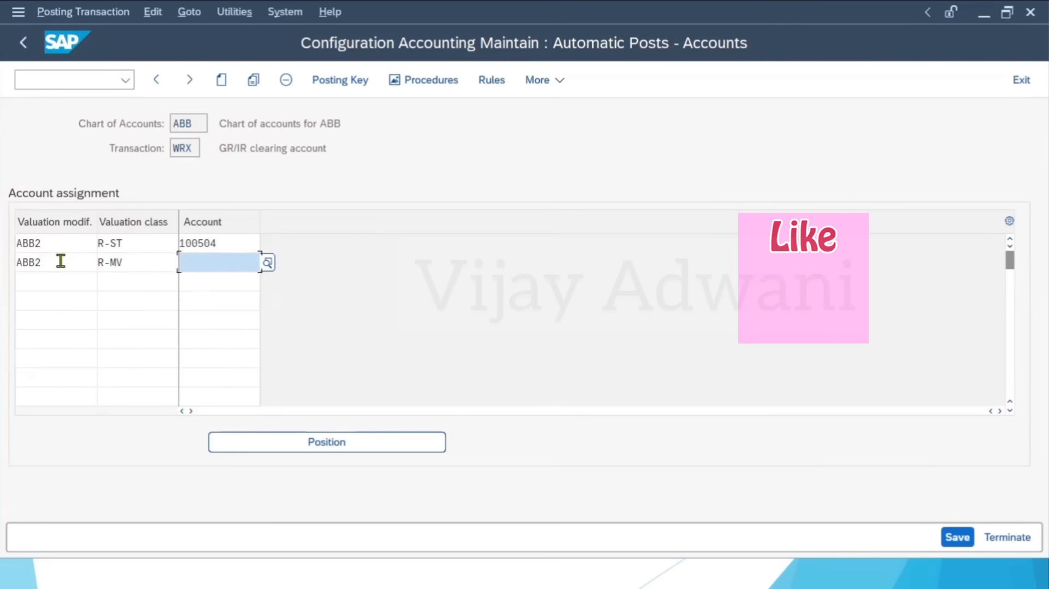
{"action": "type", "text": "100504"}
{"action": "key", "text": "Return"}
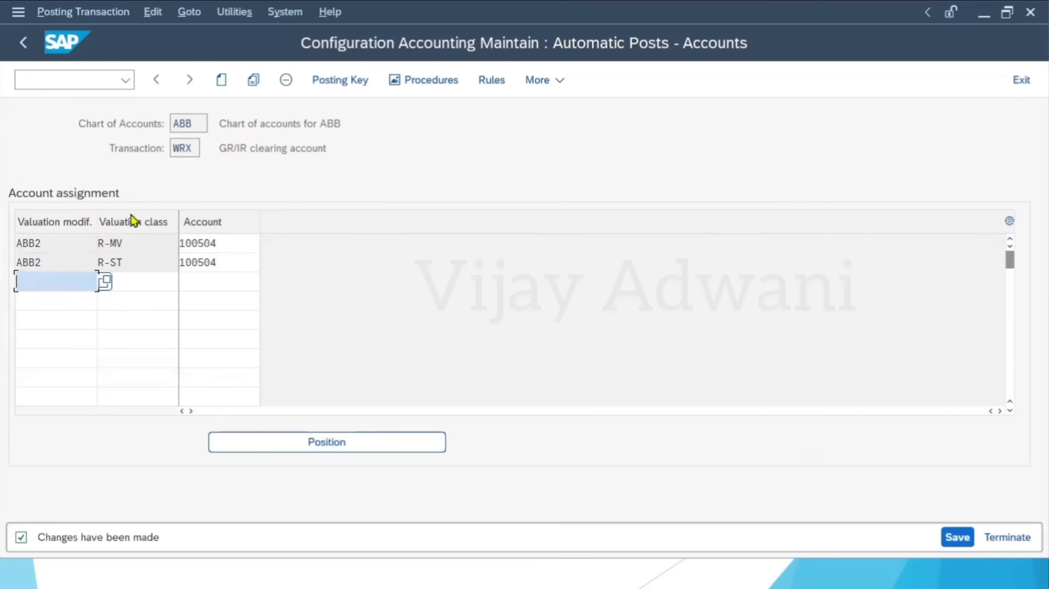
{"action": "left_click", "coordinate": [26, 48]}
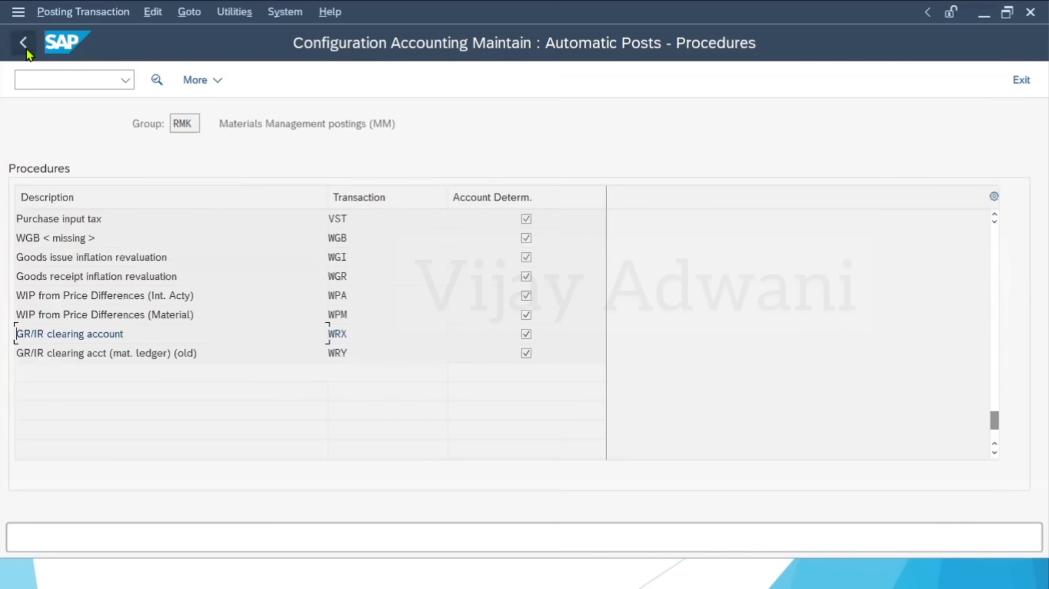
Open the offsetting entry for inventory posting (GBB) rules and enable general modification, valuation modifier and valuation class
{"action": "left_click_drag", "start_coordinate": [995, 420], "coordinate": [995, 274]}
{"action": "left_click", "coordinate": [994, 453]}
{"action": "left_click", "coordinate": [995, 453]}
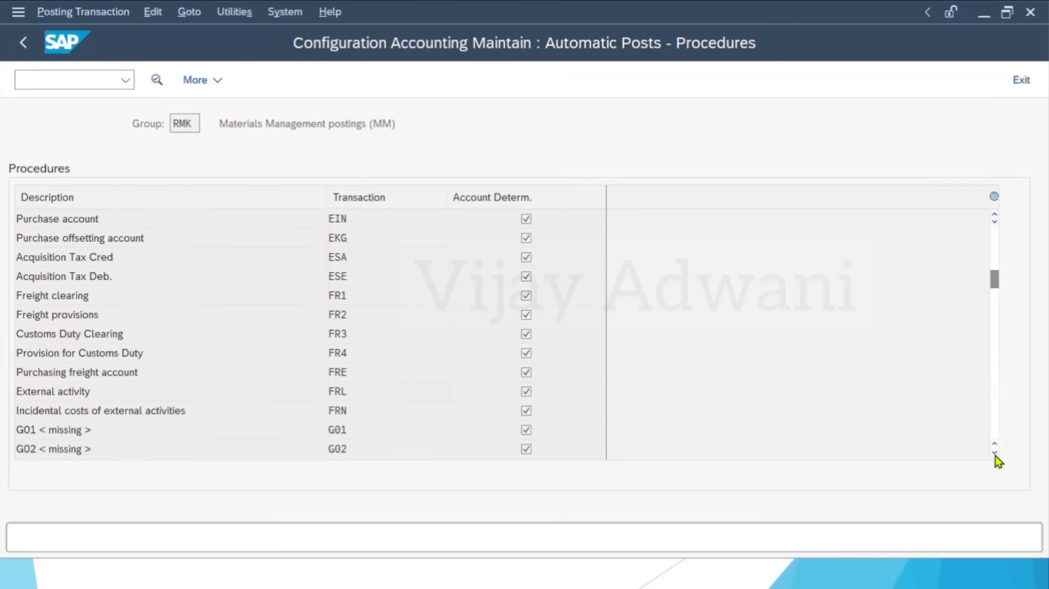
{"action": "left_click", "coordinate": [994, 454]}
{"action": "left_click", "coordinate": [994, 453]}
{"action": "left_click", "coordinate": [994, 454]}
{"action": "left_click", "coordinate": [995, 454]}
{"action": "left_click", "coordinate": [994, 453]}
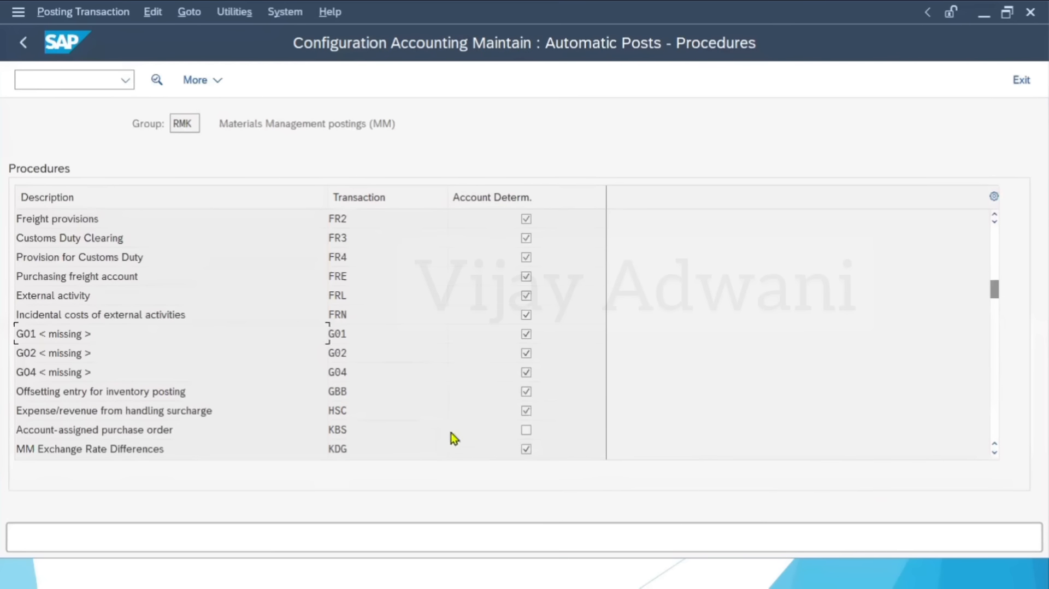
{"action": "double_click", "coordinate": [339, 394]}
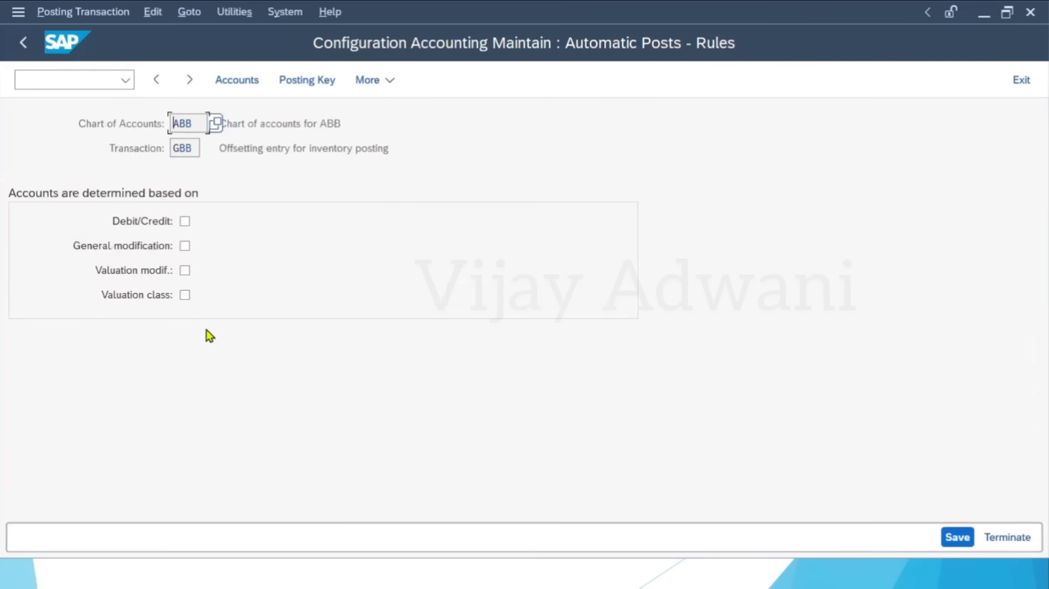
{"action": "left_click", "coordinate": [186, 246]}
{"action": "left_click", "coordinate": [184, 271]}
{"action": "left_click", "coordinate": [185, 296]}
Examine the GBB general modification codes on the OBYC Settings slide and switch back to SAP
{"action": "key", "text": "alt+Tab"}
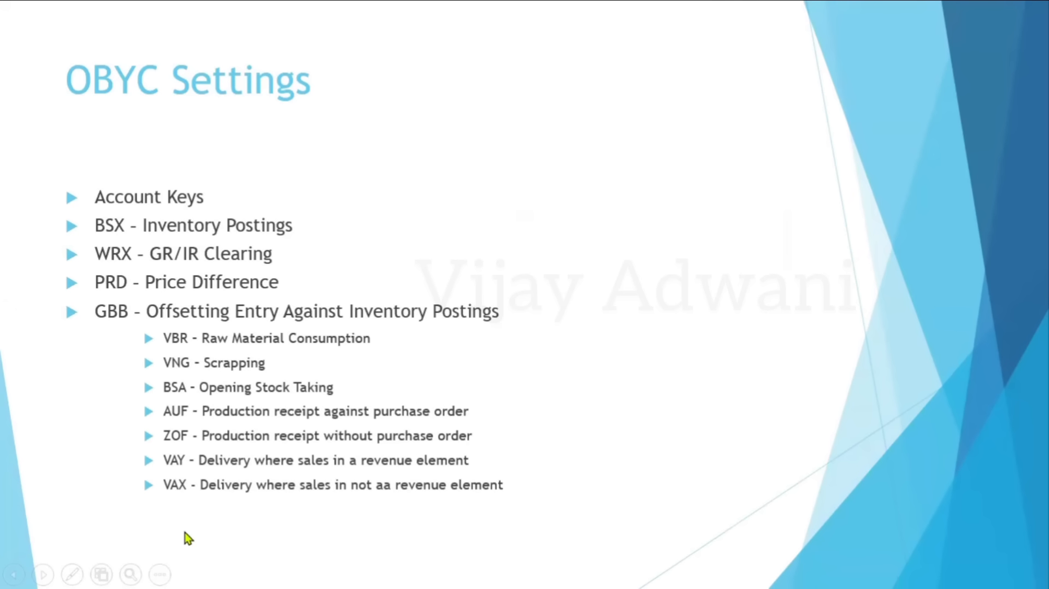
{"action": "key", "text": "alt+Tab"}
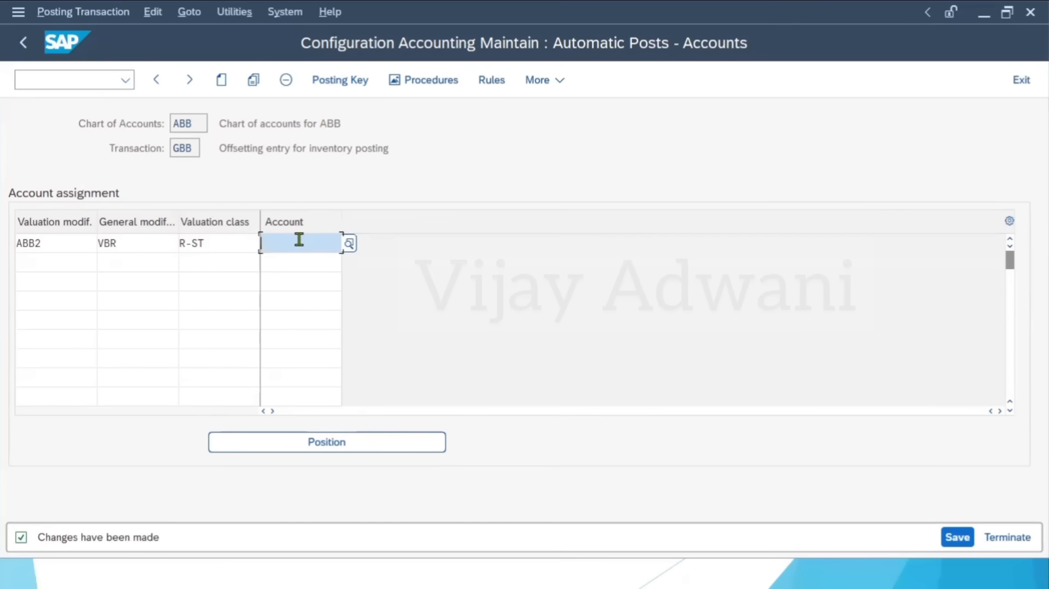
Set the account of the first GBB row (ABB2, VBR, R-ST) to 400388 from the G/L accounts of company code ABB
{"action": "left_click", "coordinate": [349, 243]}
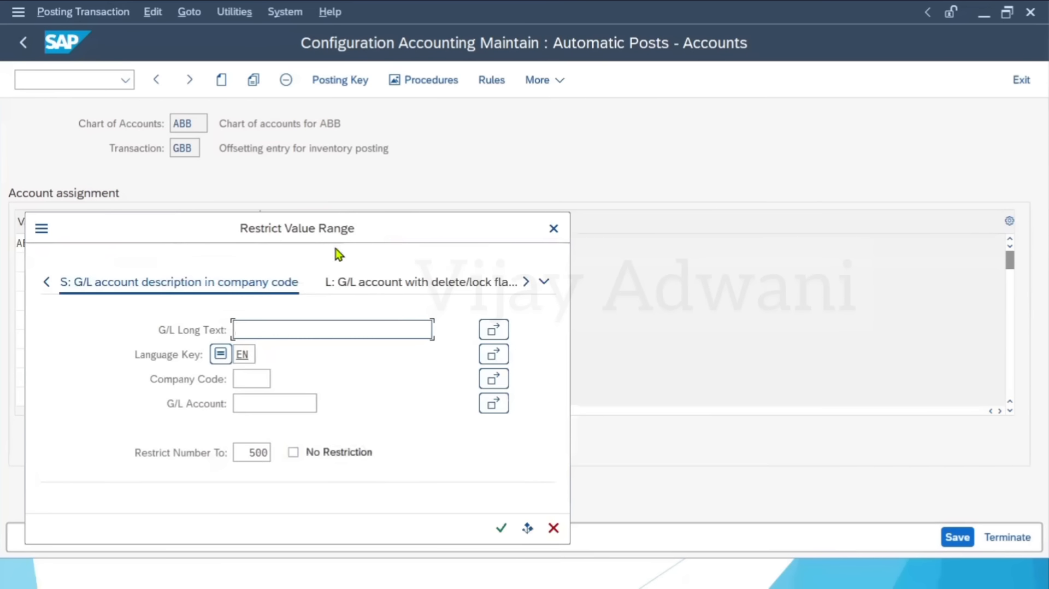
{"action": "left_click", "coordinate": [257, 403]}
{"action": "left_click", "coordinate": [253, 380]}
{"action": "type", "text": "ABB"}
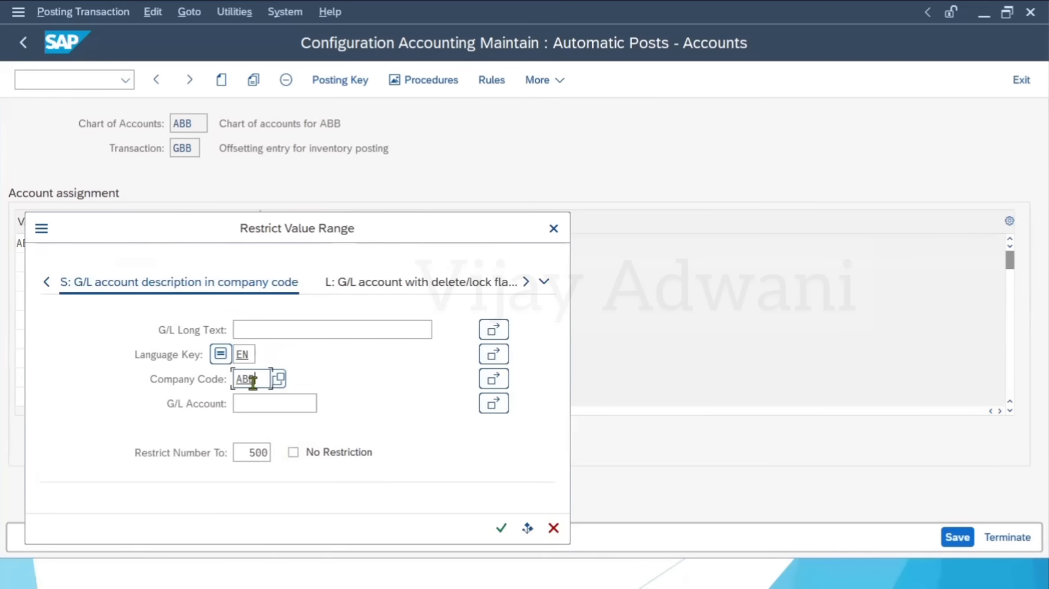
{"action": "left_click", "coordinate": [505, 527]}
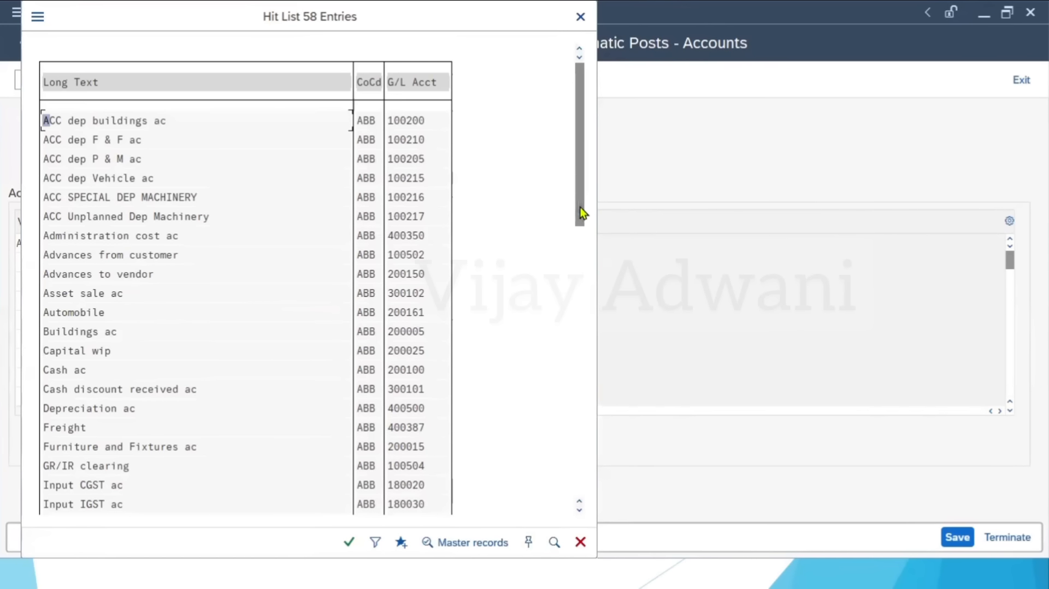
{"action": "left_click_drag", "start_coordinate": [580, 208], "coordinate": [577, 304]}
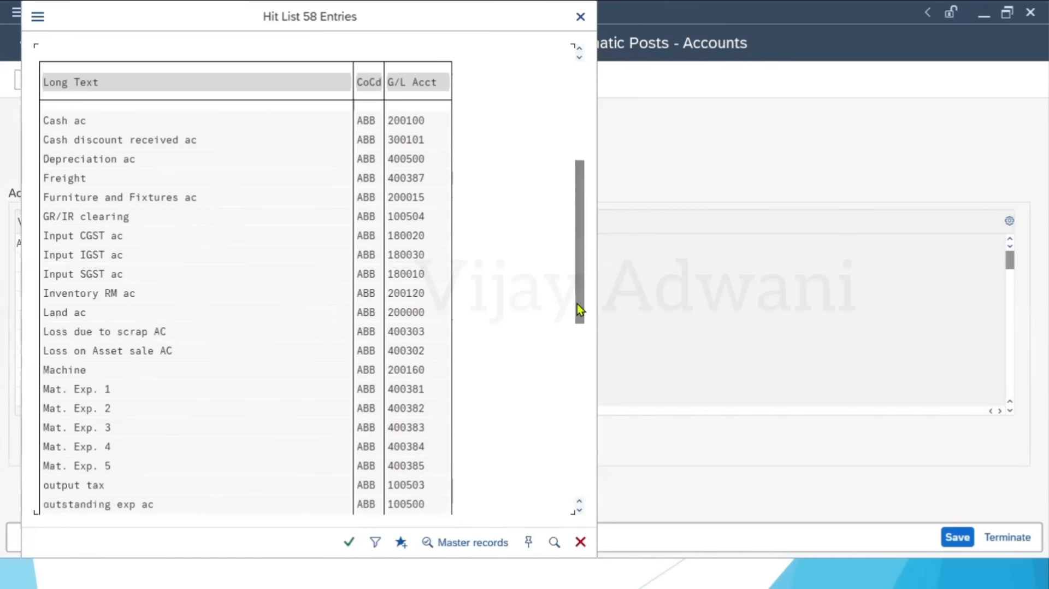
{"action": "double_click", "coordinate": [109, 350]}
Start a second GBB row with valuation modifier ABB2, general modification VBR and valuation class R-MV
{"action": "left_click", "coordinate": [56, 261]}
{"action": "type", "text": "ABB2"}
{"action": "key", "text": "Tab"}
{"action": "type", "text": "V"}
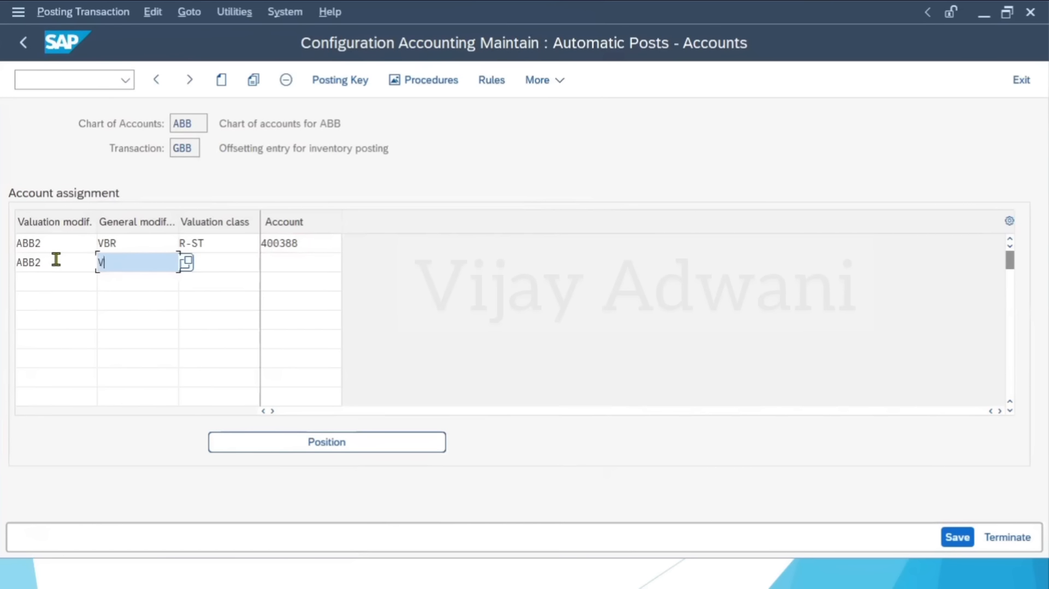
{"action": "type", "text": "BR"}
{"action": "key", "text": "Tab"}
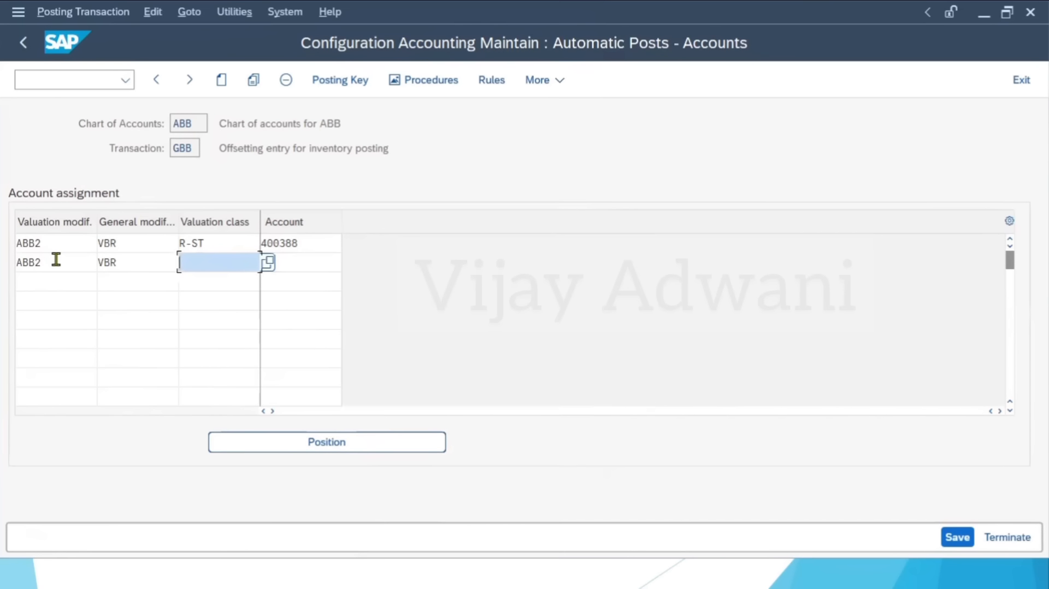
{"action": "type", "text": "R-MV"}
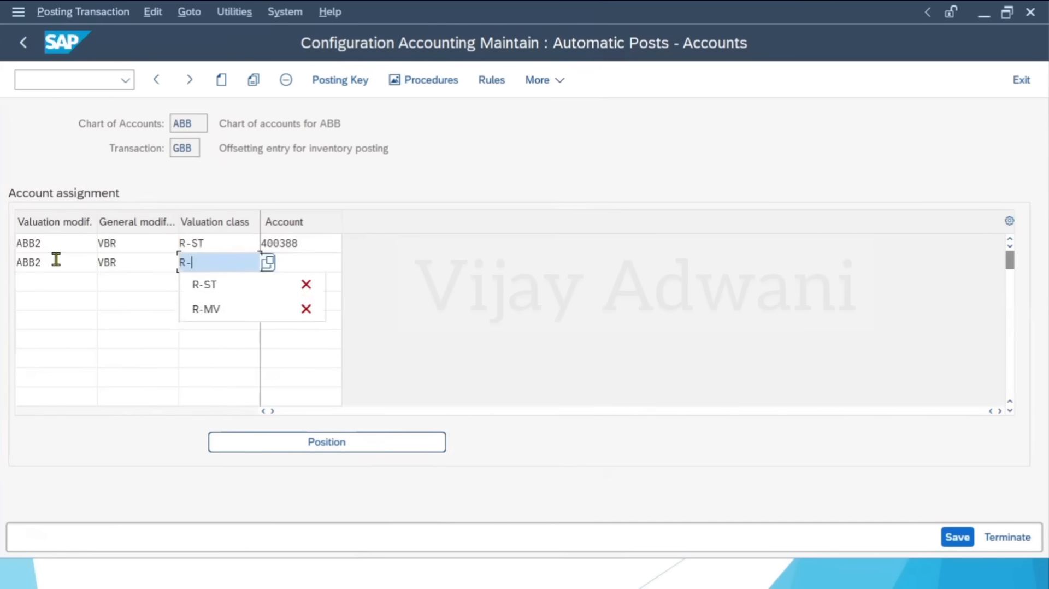